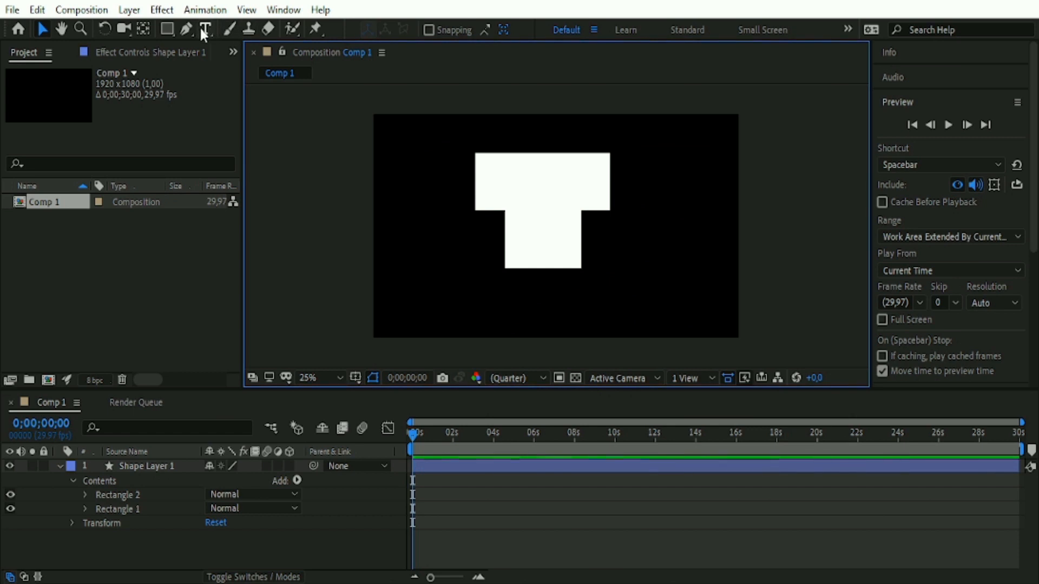
Draw a straight vertical leg with the Pen tool under the body's lower left part, using a 71 px stroke
{"action": "left_click", "coordinate": [187, 29]}
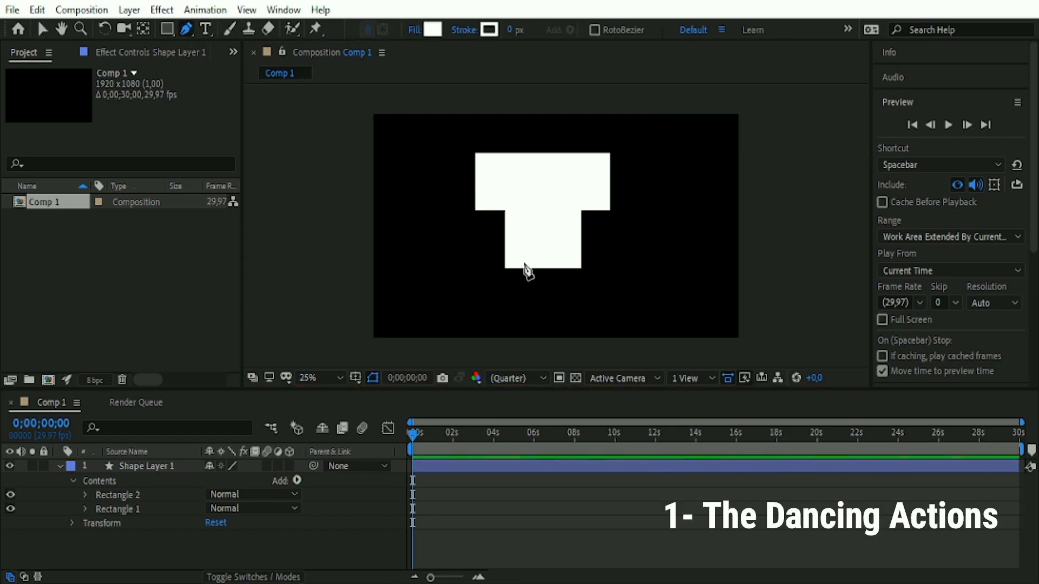
{"action": "left_click", "coordinate": [523, 262]}
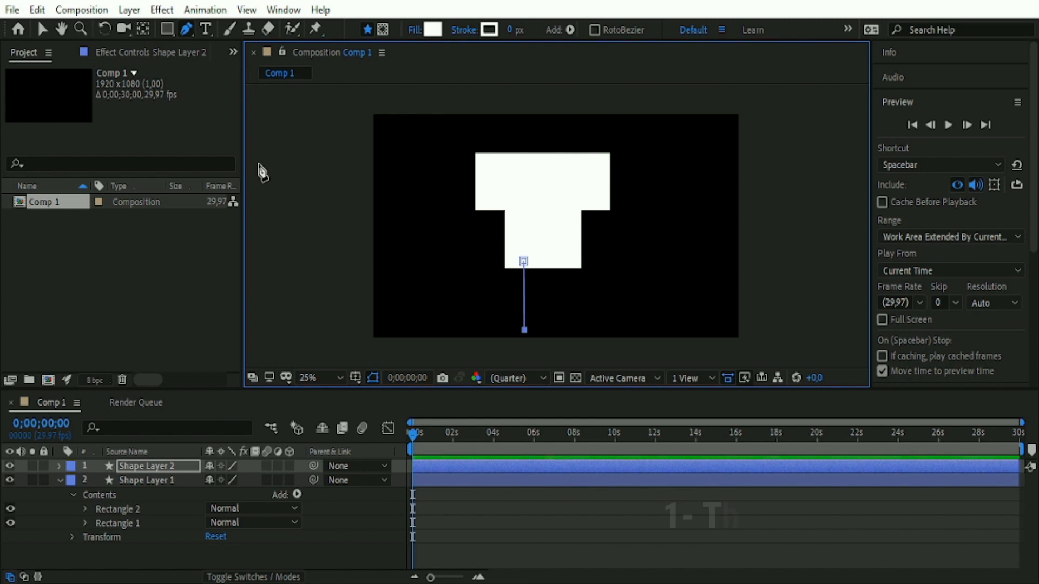
{"action": "left_click_drag", "start_coordinate": [517, 30], "coordinate": [567, 26]}
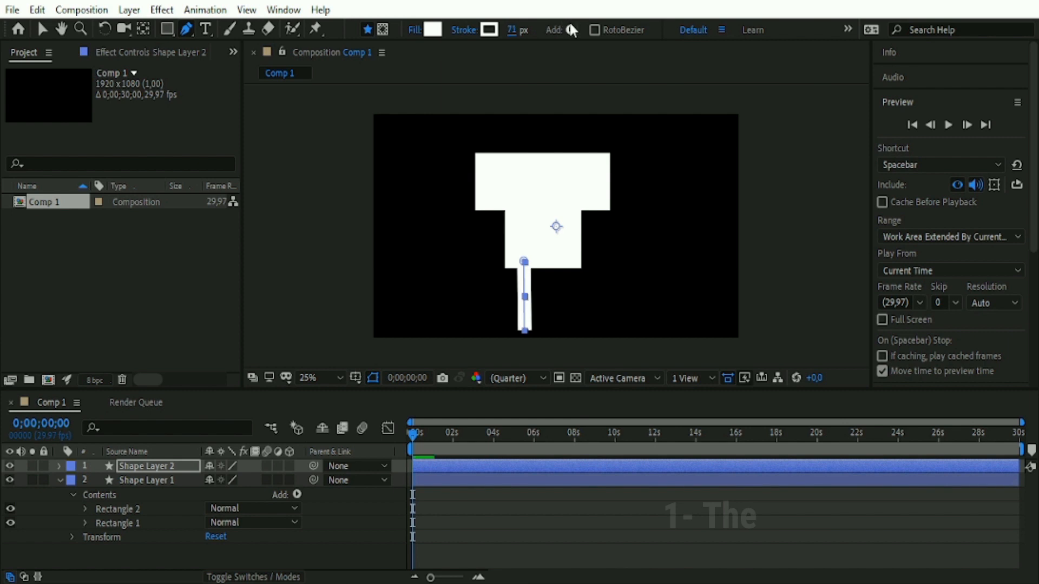
{"action": "left_click", "coordinate": [60, 50]}
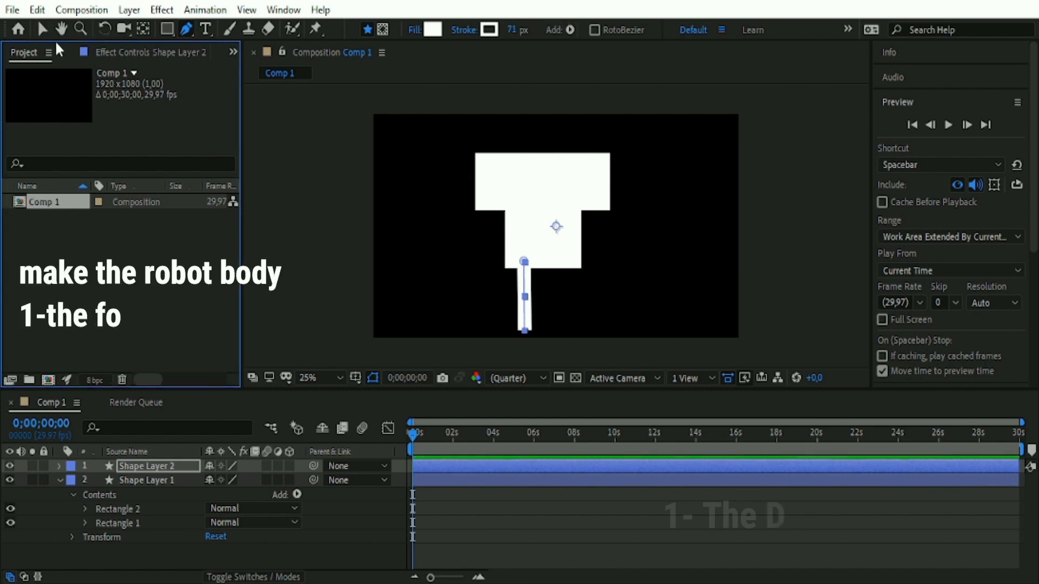
{"action": "left_click", "coordinate": [43, 30]}
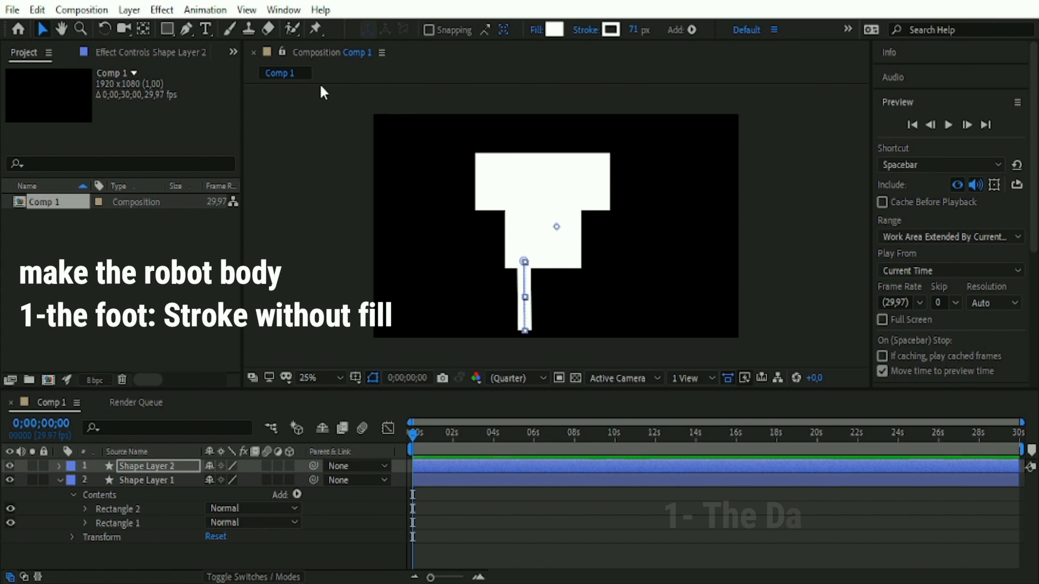
{"action": "left_click", "coordinate": [332, 114]}
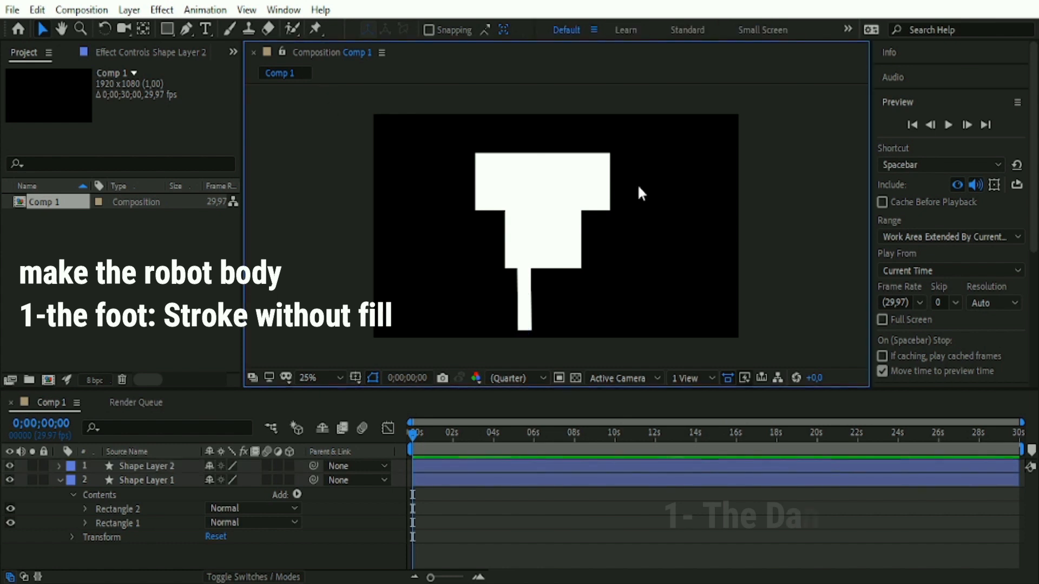
Duplicate the leg layer and place the copy beside the original under the body's lower right part
{"action": "left_click", "coordinate": [528, 320]}
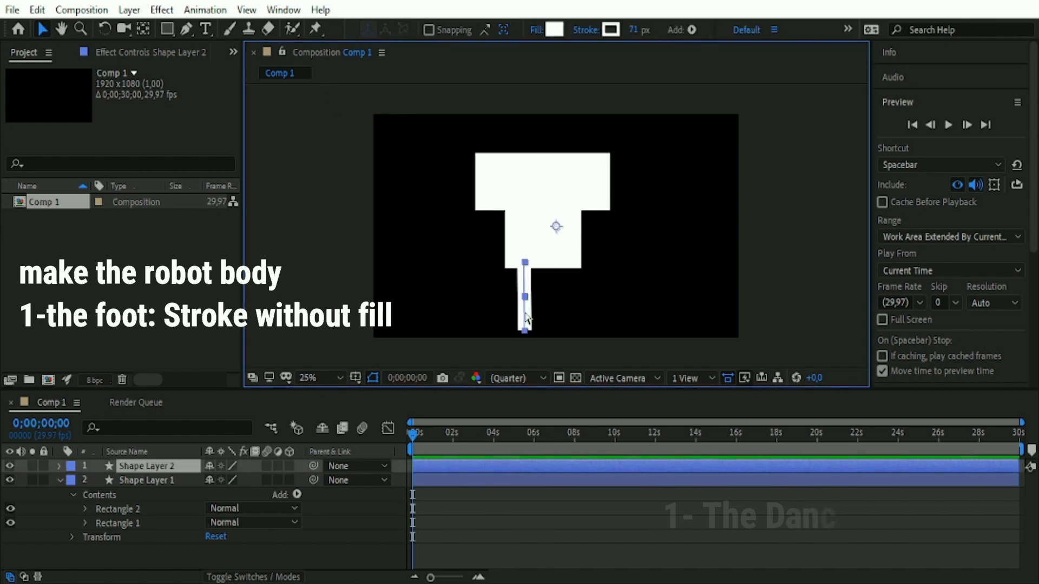
{"action": "key", "text": "ctrl+d"}
{"action": "left_click_drag", "start_coordinate": [527, 321], "coordinate": [567, 315]}
{"action": "left_click", "coordinate": [628, 299]}
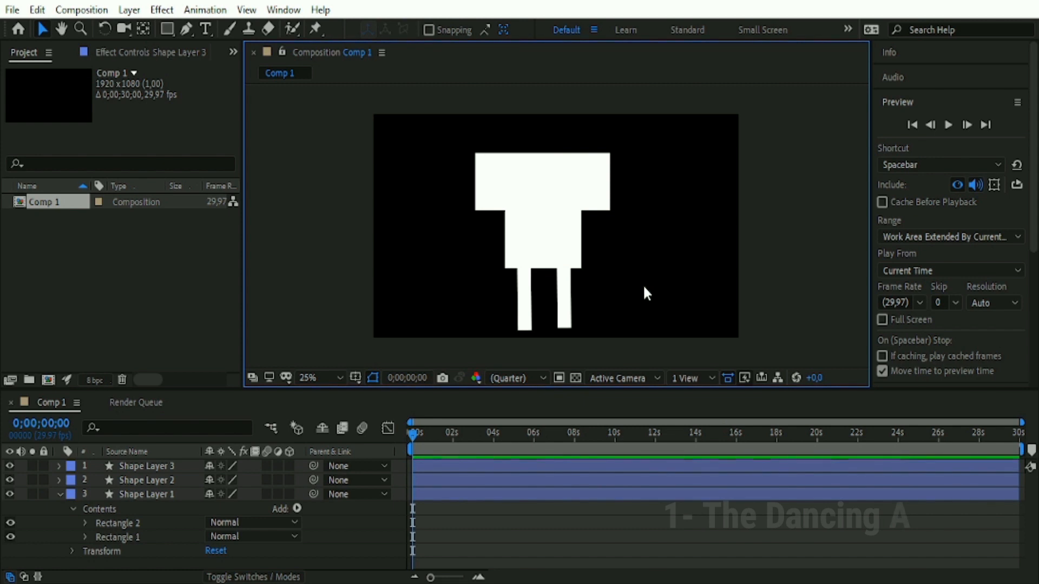
Add an Inner Shadow layer style to the body shape layer and expand its settings
{"action": "left_click", "coordinate": [484, 174]}
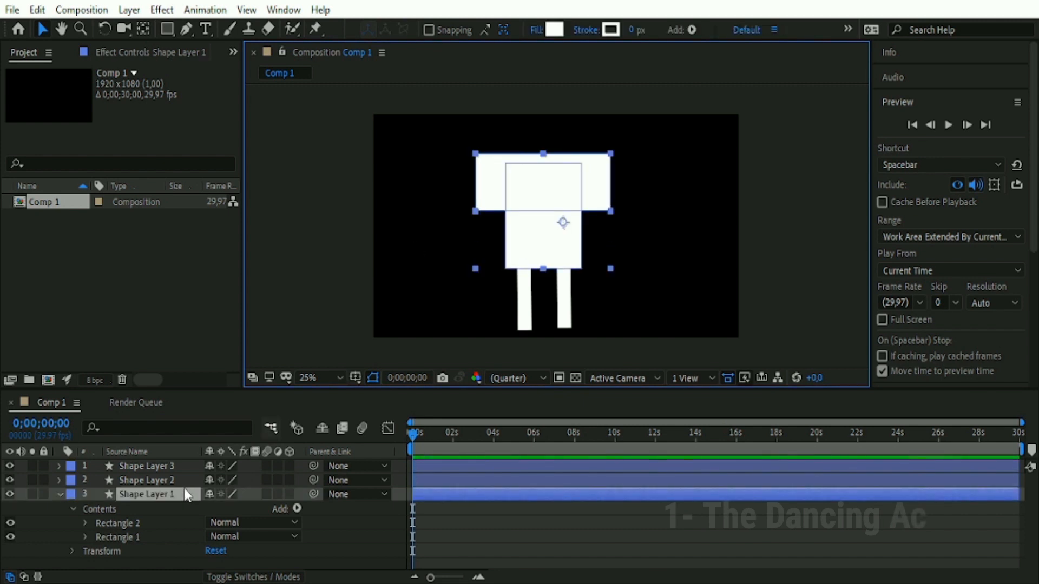
{"action": "left_click", "coordinate": [59, 497]}
{"action": "left_click", "coordinate": [59, 496]}
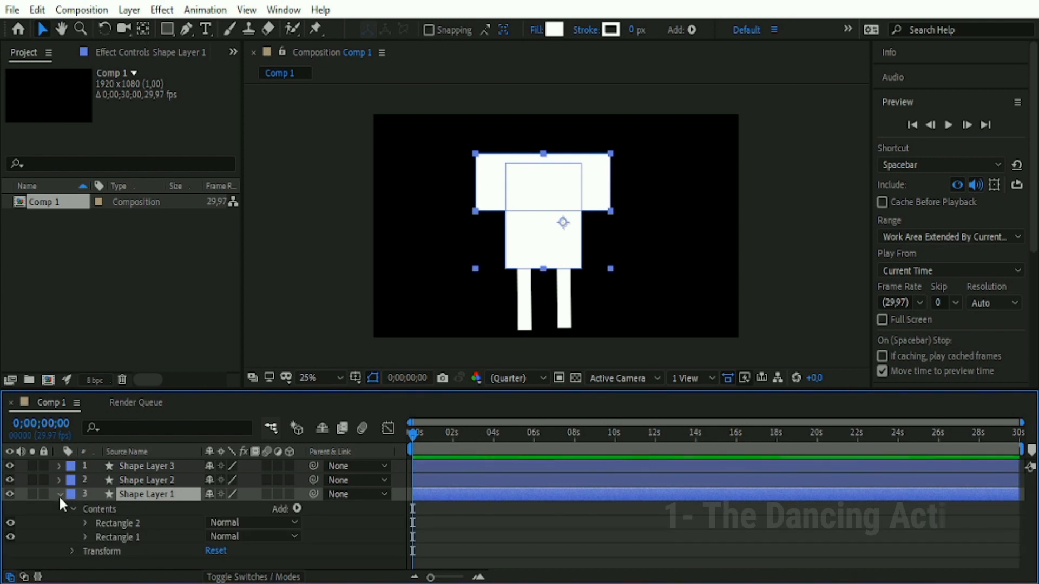
{"action": "right_click", "coordinate": [522, 232]}
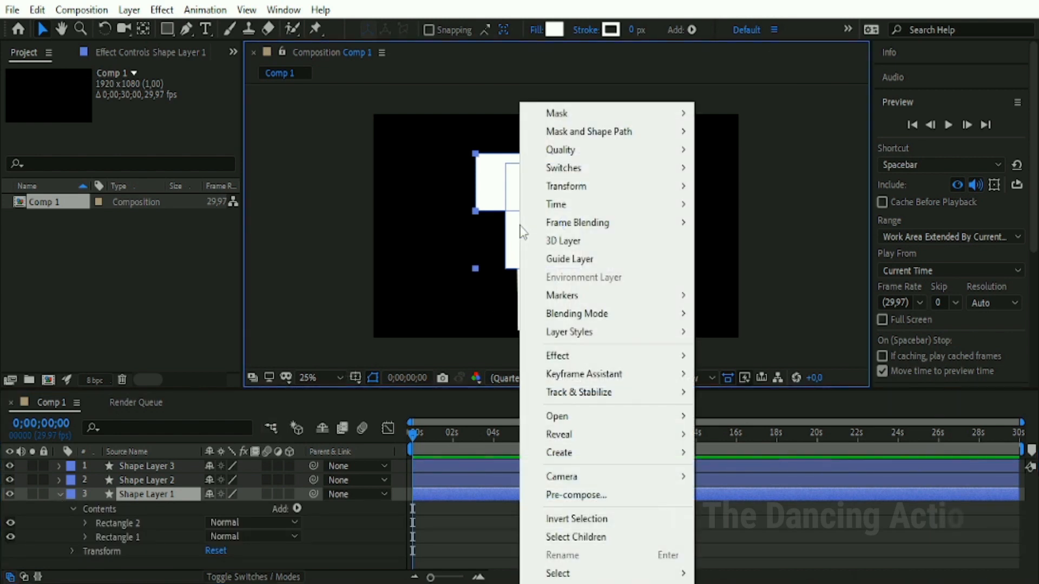
{"action": "mouse_move", "coordinate": [601, 338]}
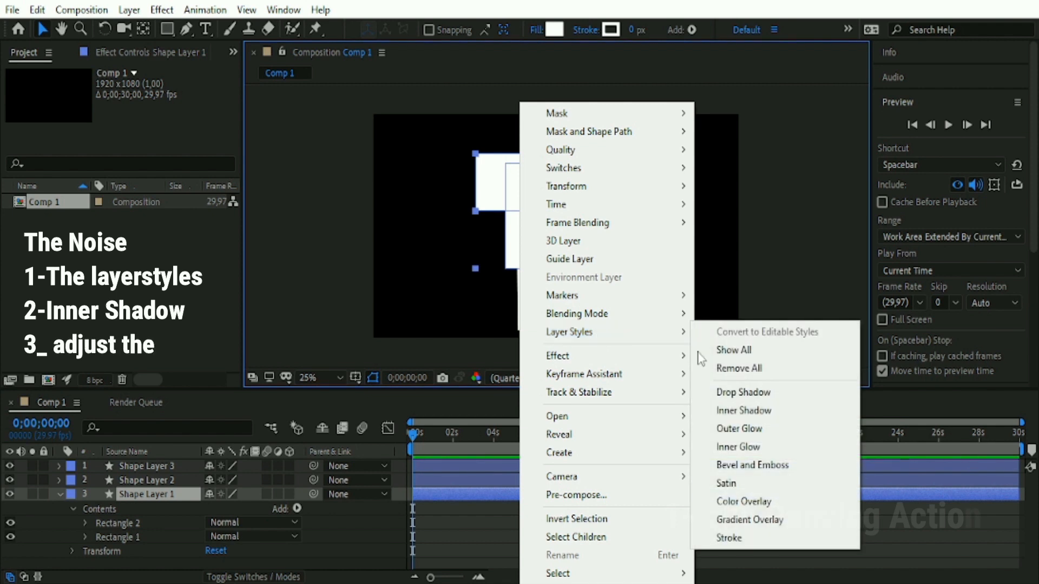
{"action": "left_click", "coordinate": [728, 412]}
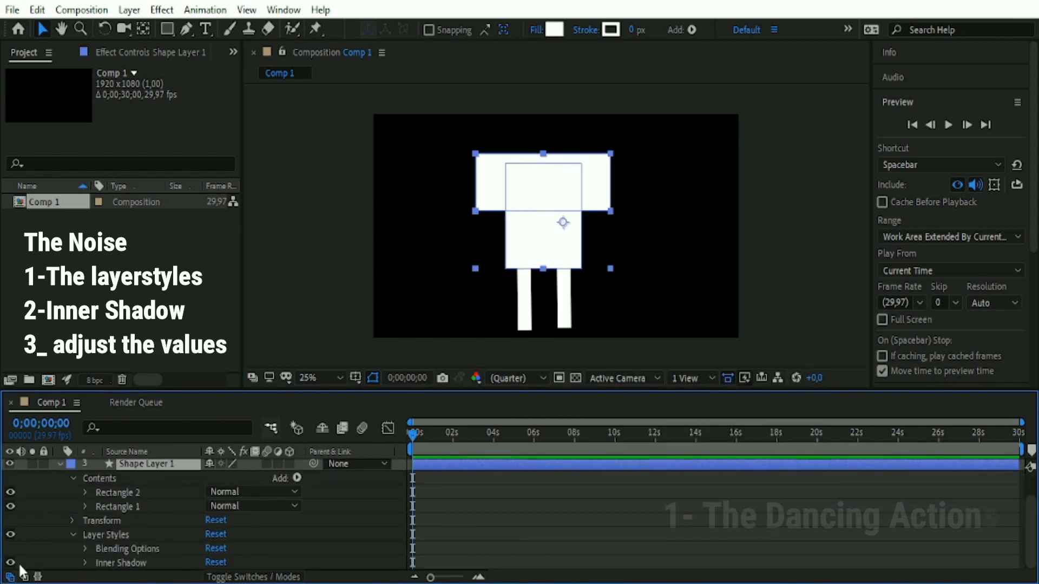
{"action": "left_click", "coordinate": [82, 563]}
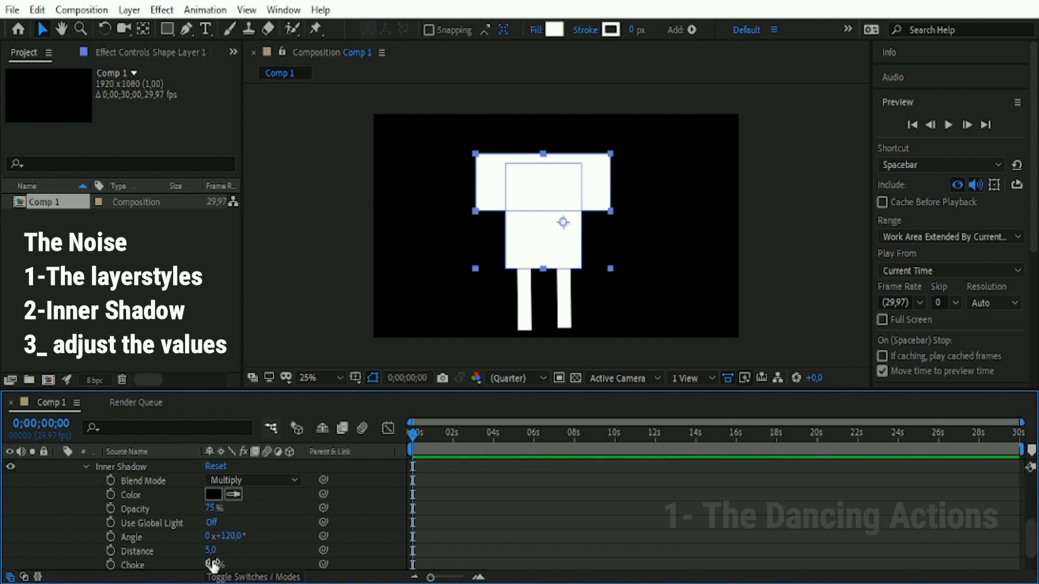
Set the body's Inner Shadow to Normal blend mode with distance 32, size 76 and noise 13%
{"action": "left_click", "coordinate": [231, 480]}
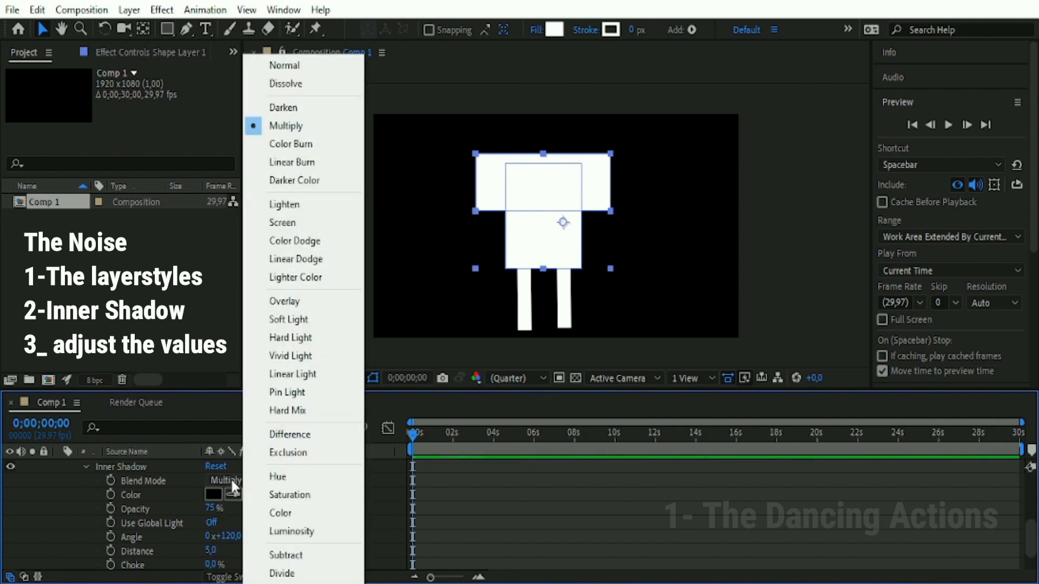
{"action": "left_click", "coordinate": [301, 66]}
{"action": "left_click_drag", "start_coordinate": [210, 551], "coordinate": [228, 554]}
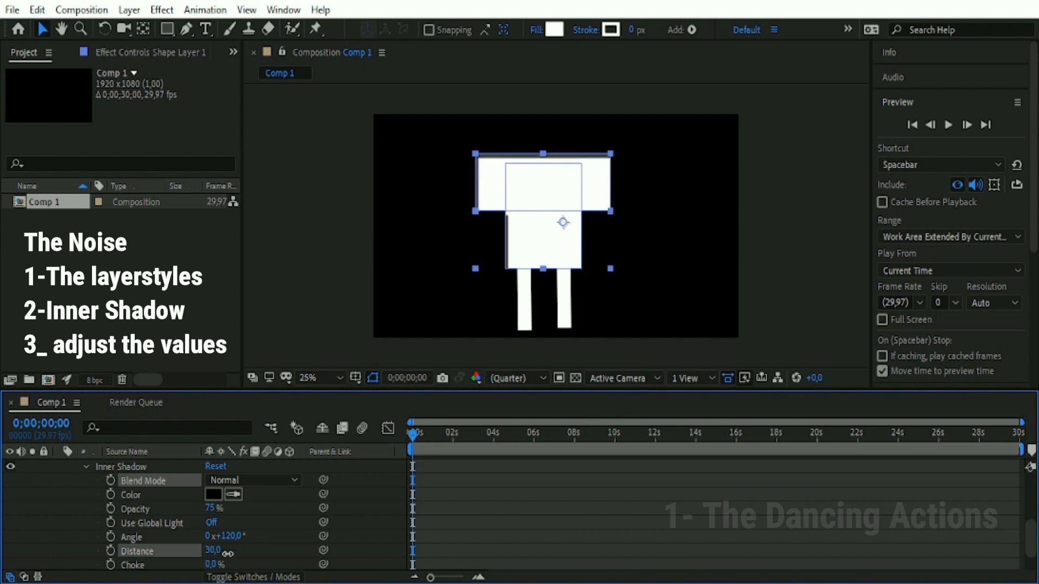
{"action": "scroll", "coordinate": [1028, 549], "scroll_direction": "down", "scroll_amount": 2}
{"action": "left_click_drag", "start_coordinate": [210, 563], "coordinate": [234, 547]}
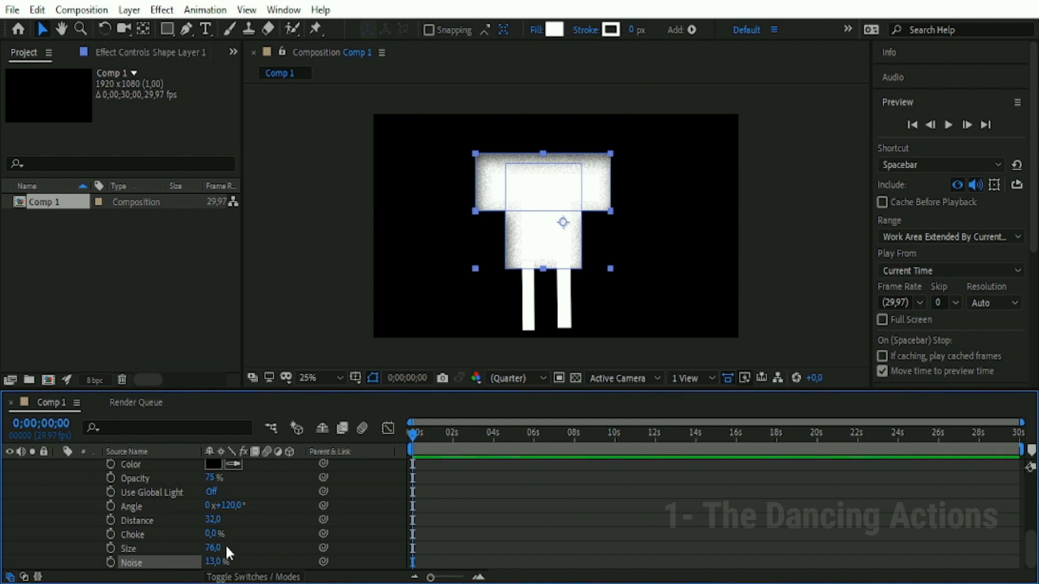
Reduce the body's Inner Shadow size to 32 and set its angle to 177°
{"action": "left_click_drag", "start_coordinate": [212, 548], "coordinate": [207, 550]}
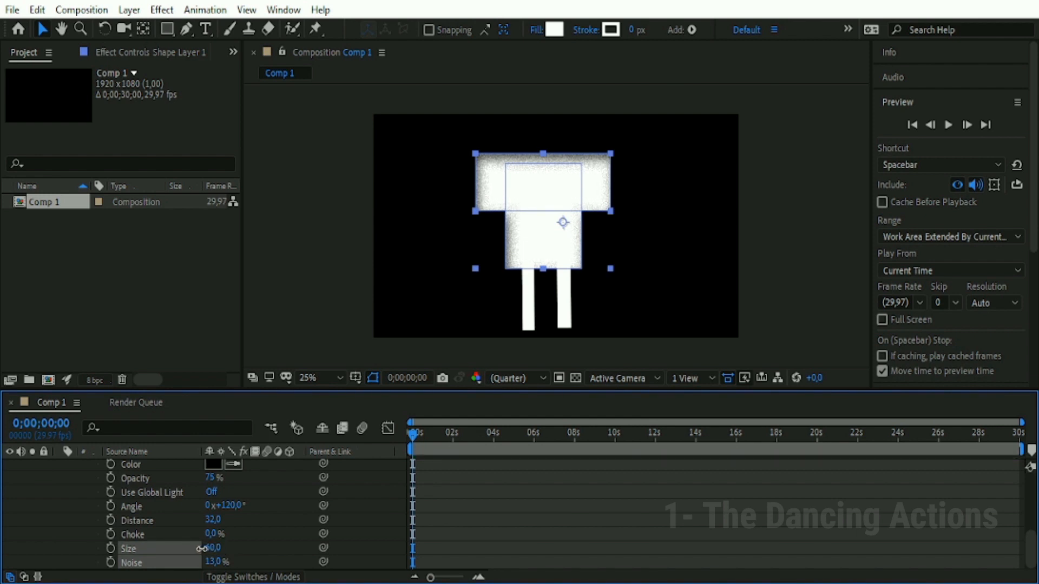
{"action": "left_click", "coordinate": [361, 299]}
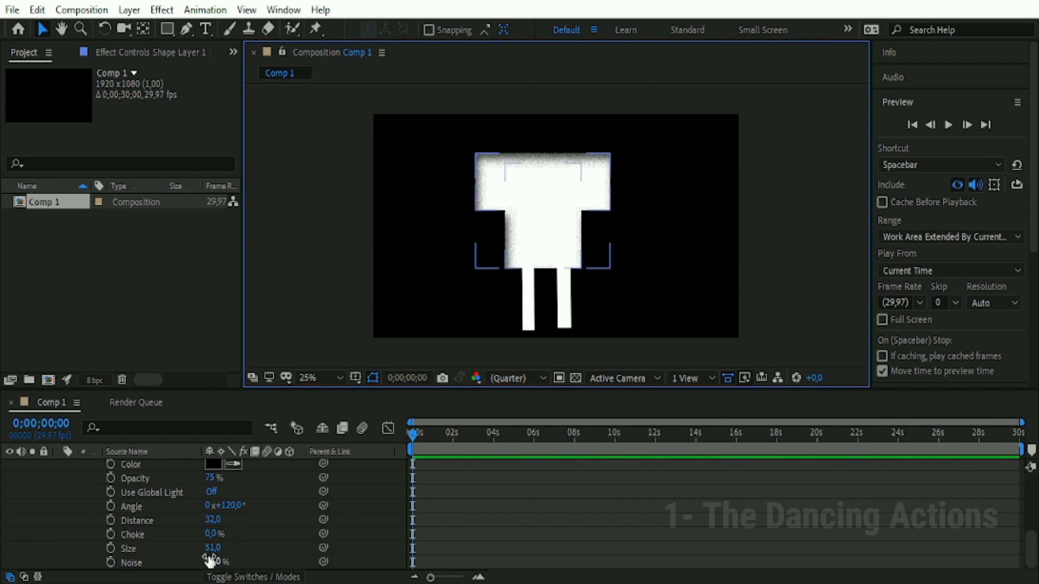
{"action": "left_click_drag", "start_coordinate": [215, 549], "coordinate": [203, 550]}
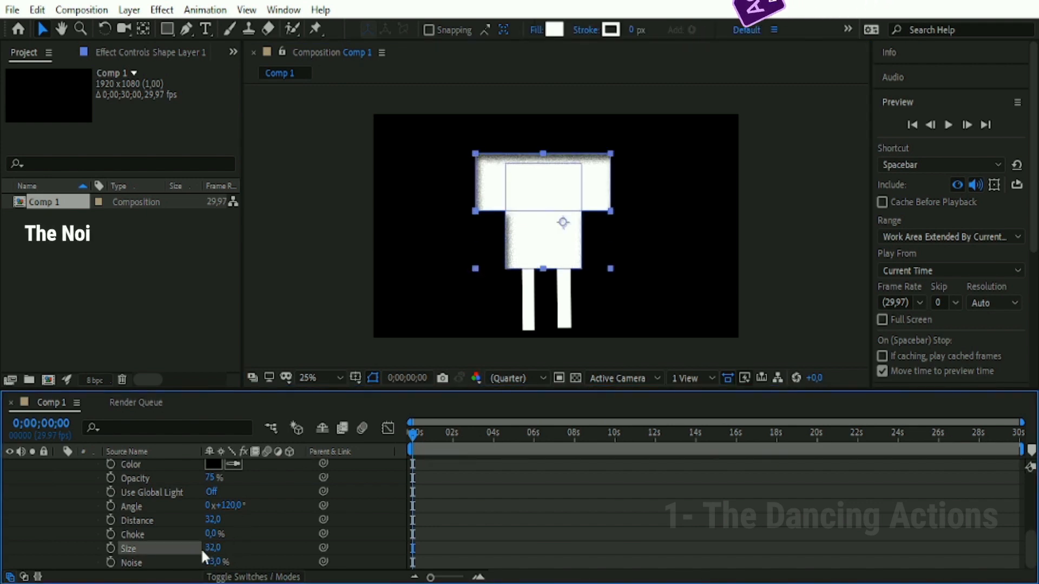
{"action": "left_click", "coordinate": [225, 505]}
{"action": "left_click_drag", "start_coordinate": [226, 505], "coordinate": [256, 501]}
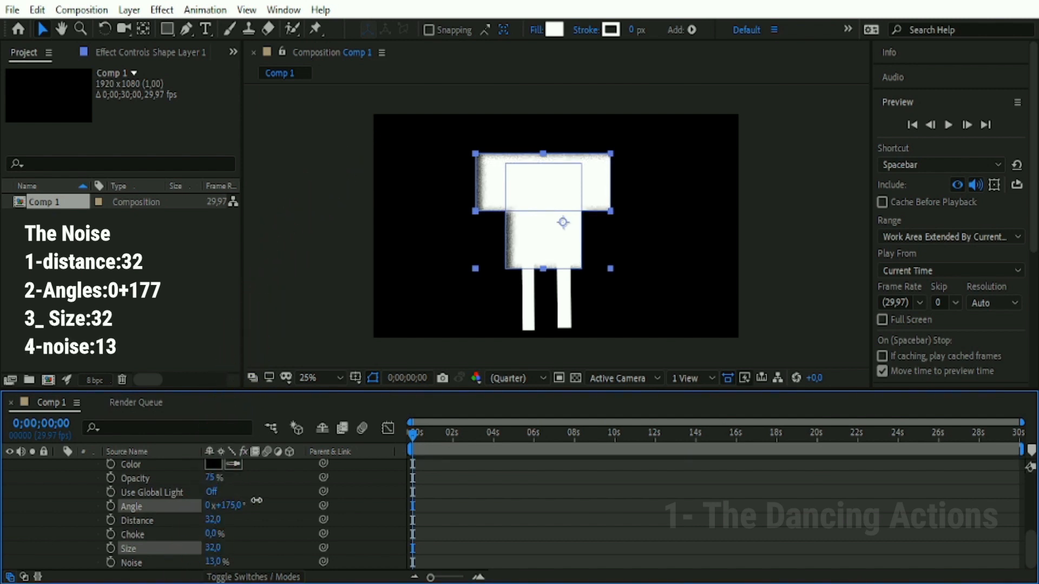
{"action": "left_click", "coordinate": [714, 291]}
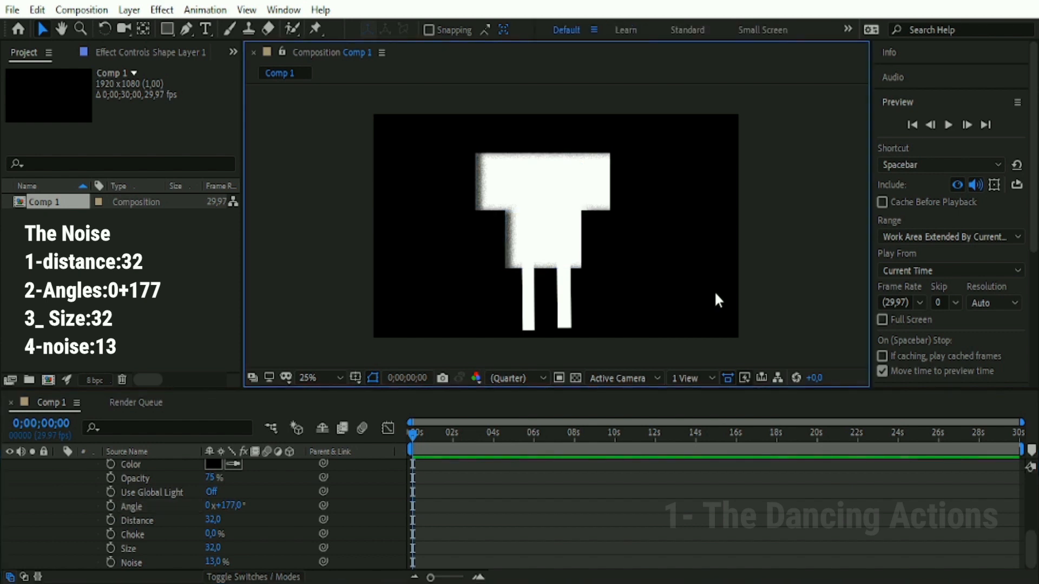
Increase the body's Inner Shadow distance to 51
{"action": "left_click", "coordinate": [579, 171]}
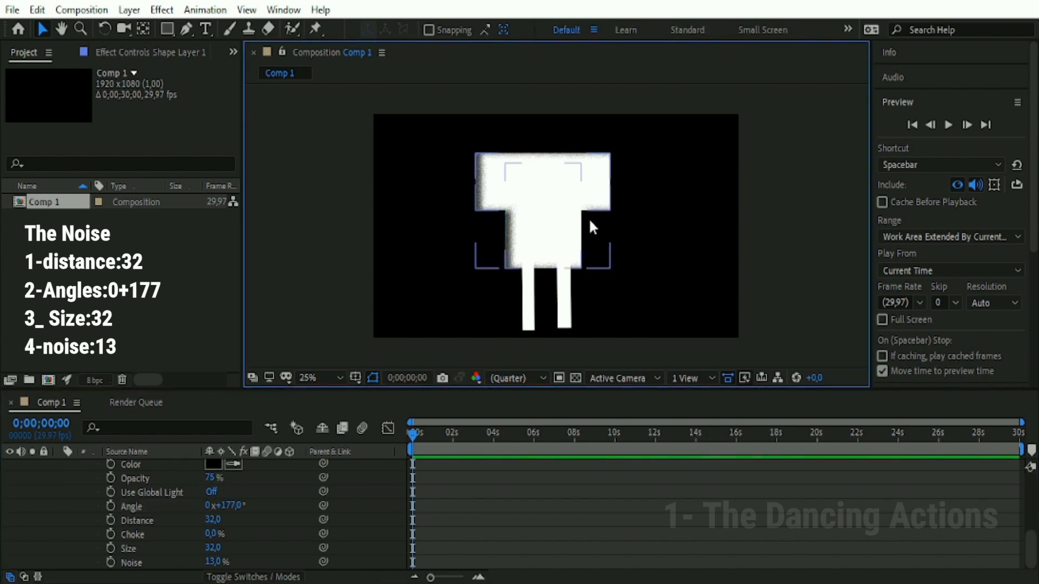
{"action": "left_click_drag", "start_coordinate": [211, 520], "coordinate": [222, 519]}
{"action": "left_click", "coordinate": [358, 303]}
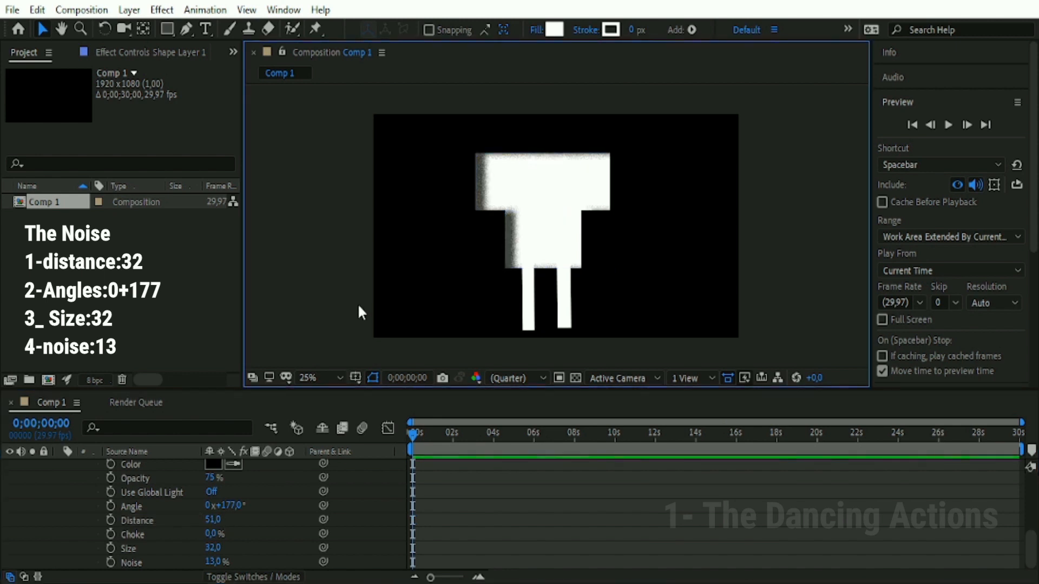
{"action": "left_click", "coordinate": [549, 250]}
{"action": "left_click", "coordinate": [538, 325]}
{"action": "left_click", "coordinate": [564, 318]}
{"action": "left_click", "coordinate": [524, 309]}
{"action": "left_click", "coordinate": [529, 308]}
{"action": "left_click", "coordinate": [642, 237]}
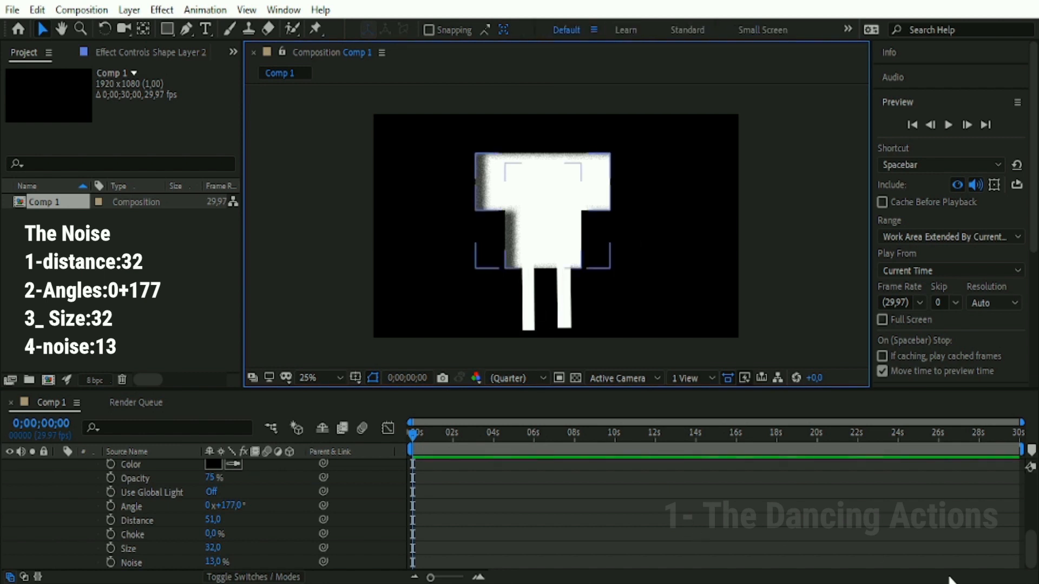
Expand the right leg layer's shape contents down to its path and start keyframing the path at 0 seconds
{"action": "left_click_drag", "start_coordinate": [1032, 548], "coordinate": [1028, 476]}
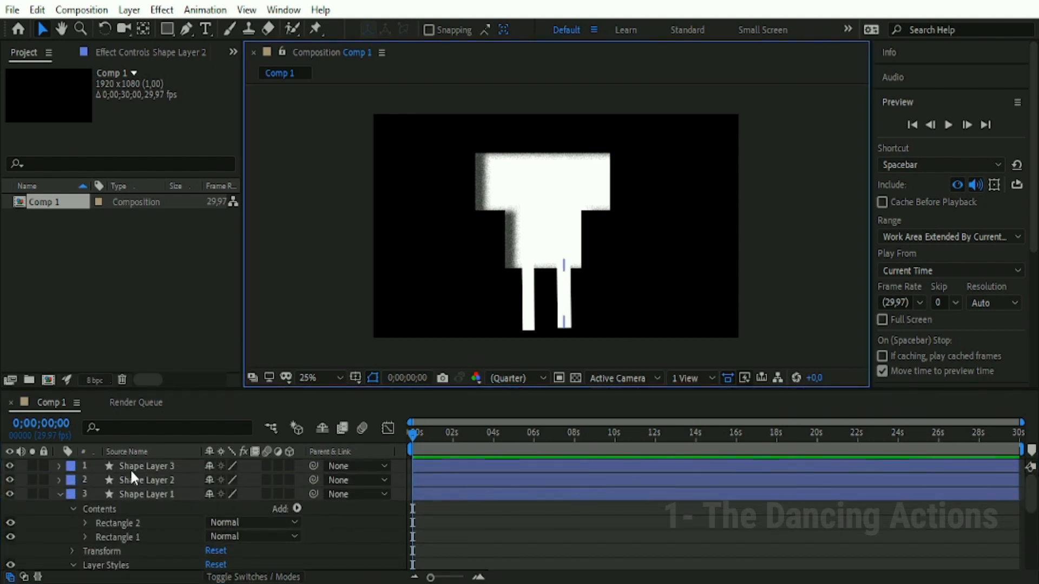
{"action": "left_click", "coordinate": [131, 469]}
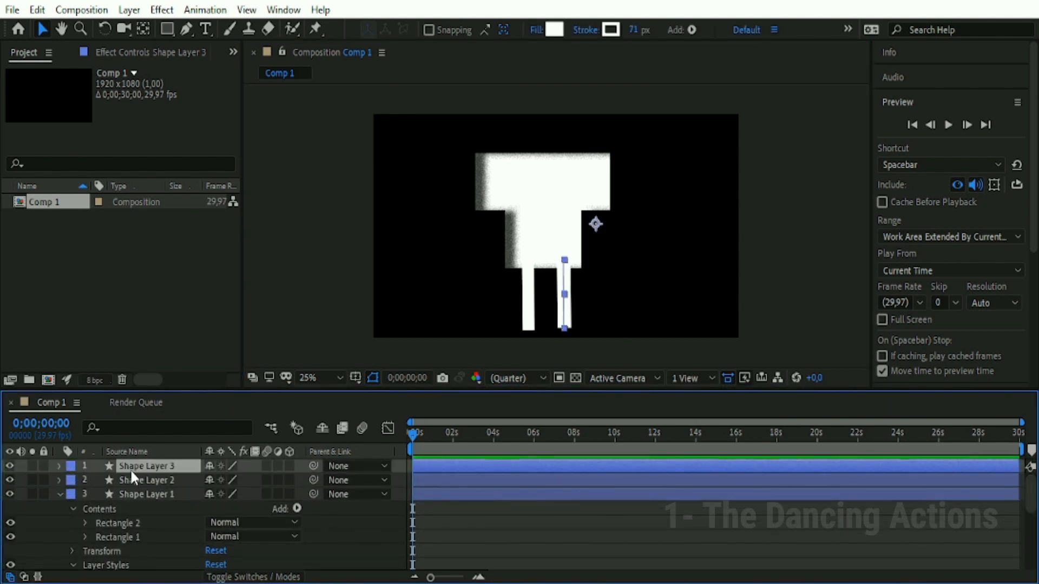
{"action": "left_click", "coordinate": [59, 465]}
{"action": "left_click", "coordinate": [72, 495]}
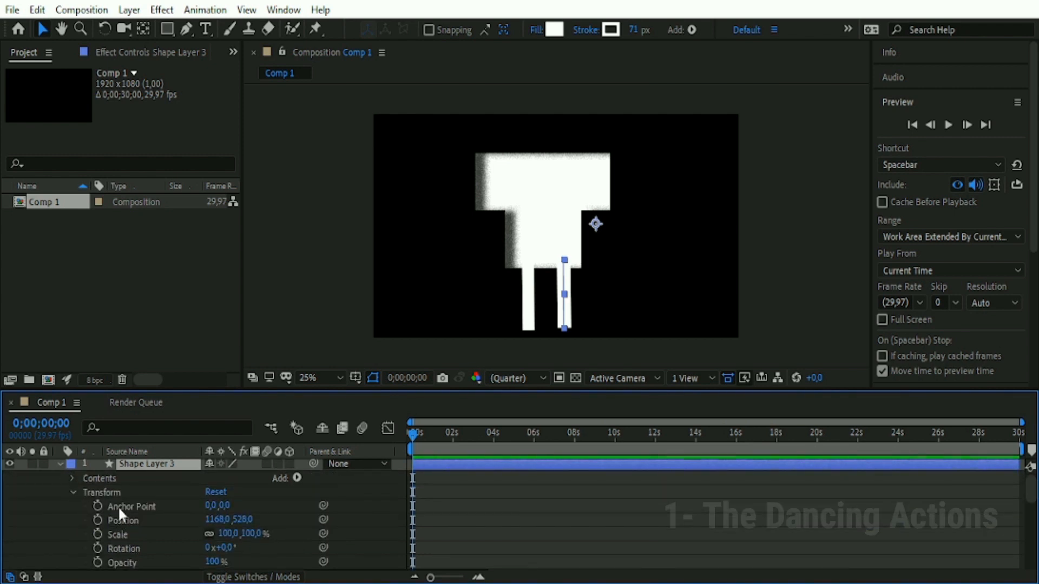
{"action": "left_click", "coordinate": [76, 492]}
{"action": "left_click", "coordinate": [71, 479]}
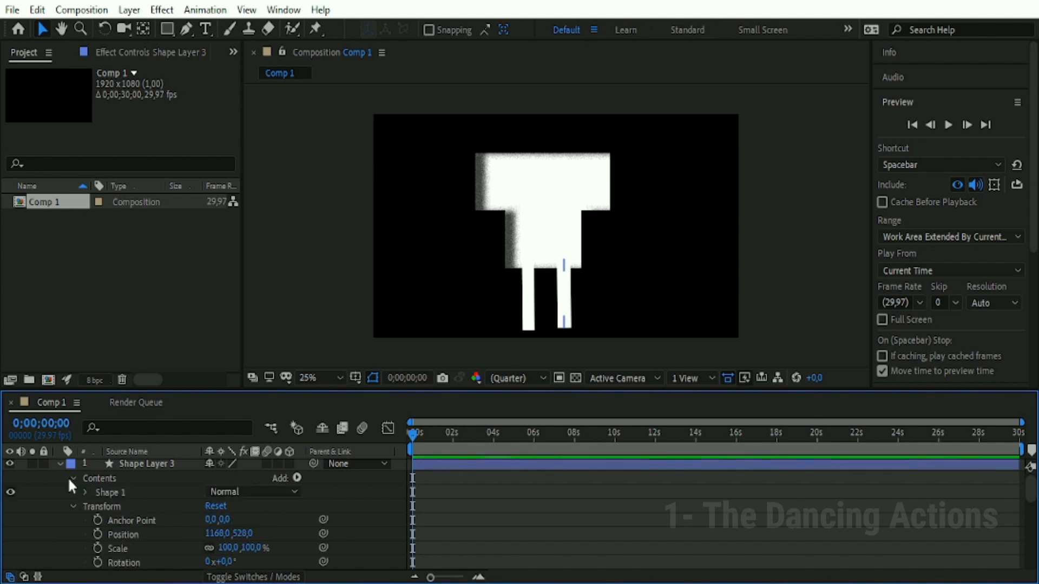
{"action": "left_click", "coordinate": [85, 493]}
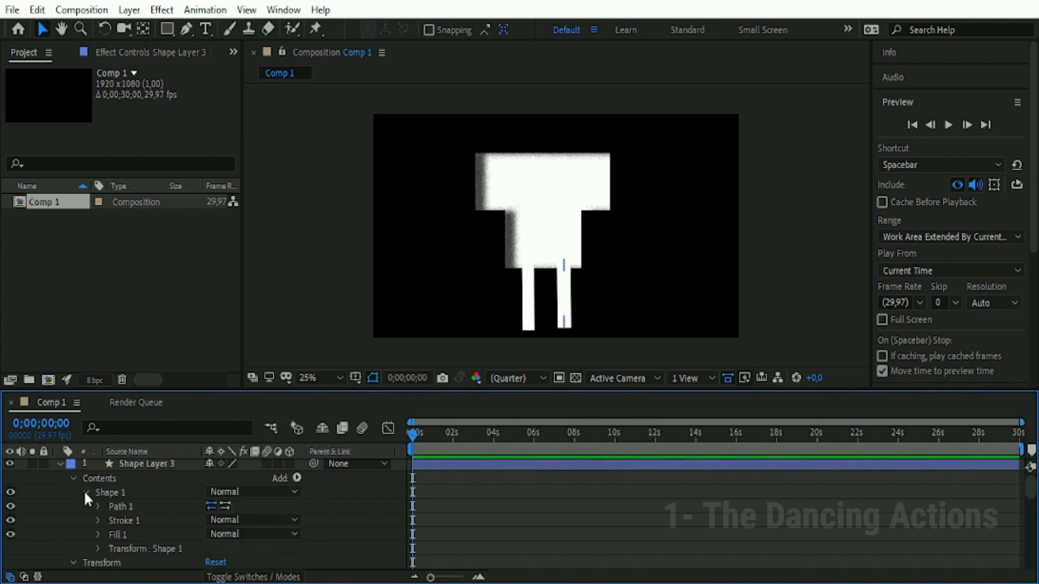
{"action": "left_click", "coordinate": [99, 507]}
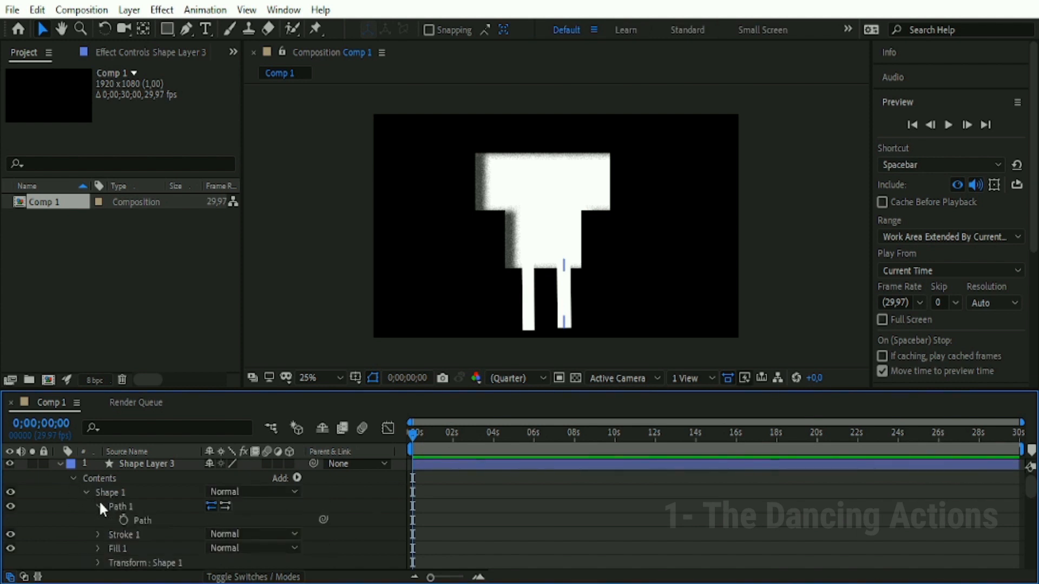
{"action": "left_click", "coordinate": [122, 520]}
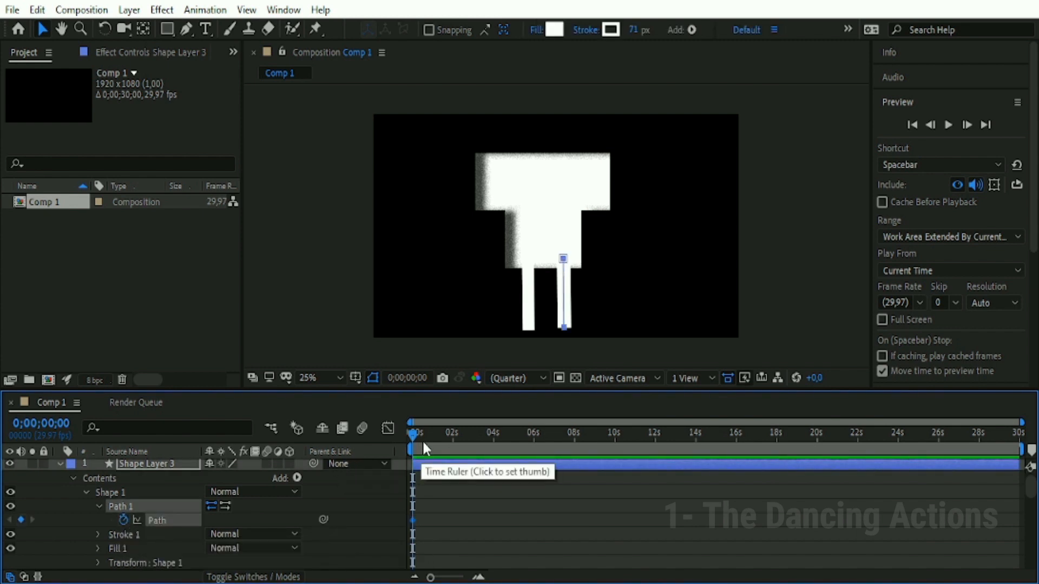
At 0;00;01;02, add a middle point to the right leg's path with the Pen tool and pull it outward to bend the knee
{"action": "left_click_drag", "start_coordinate": [414, 436], "coordinate": [436, 447]}
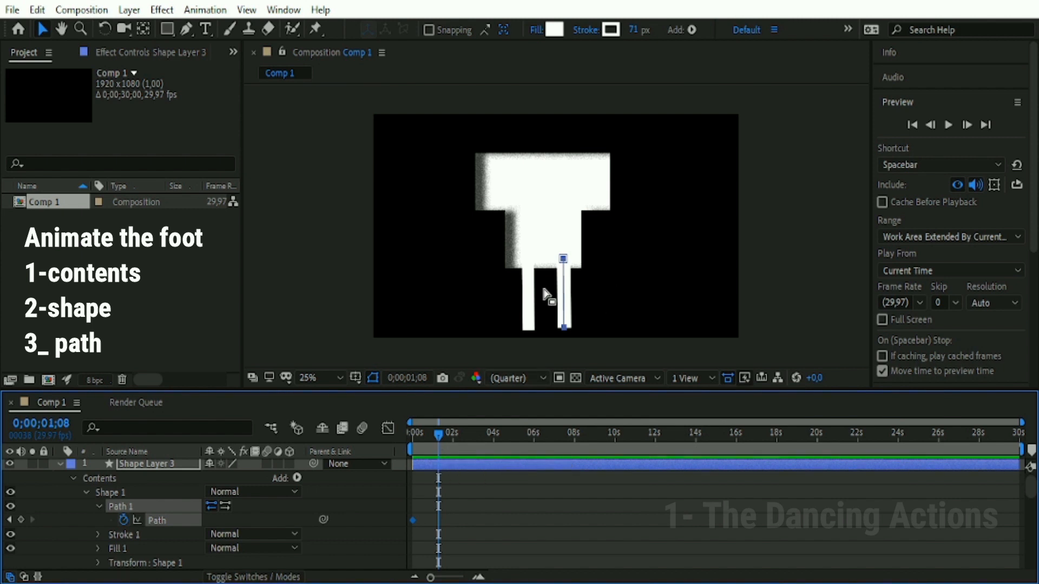
{"action": "left_click_drag", "start_coordinate": [440, 437], "coordinate": [434, 434]}
{"action": "left_click", "coordinate": [187, 30]}
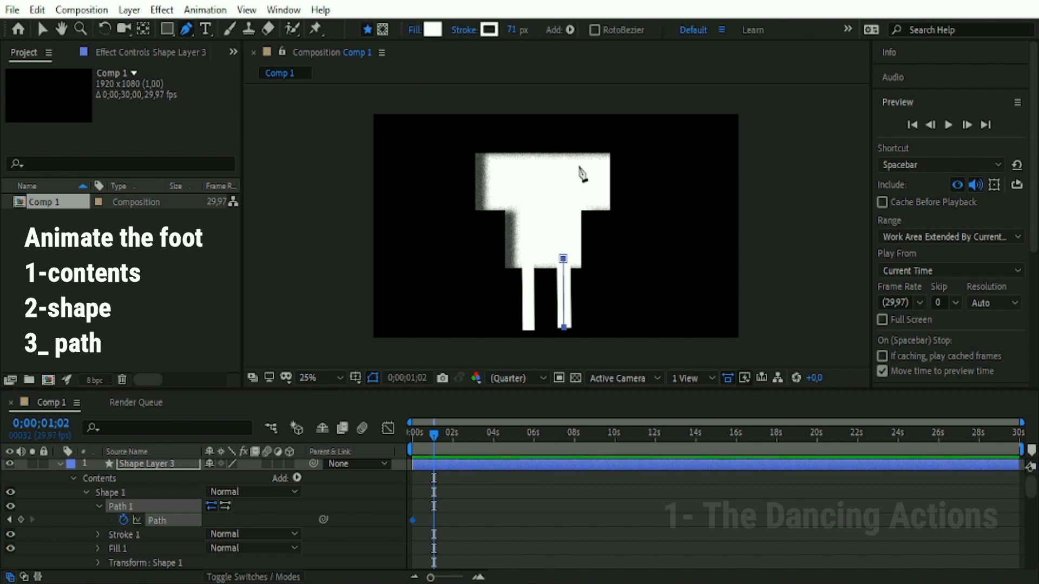
{"action": "left_click", "coordinate": [564, 295]}
{"action": "left_click_drag", "start_coordinate": [564, 297], "coordinate": [584, 292]}
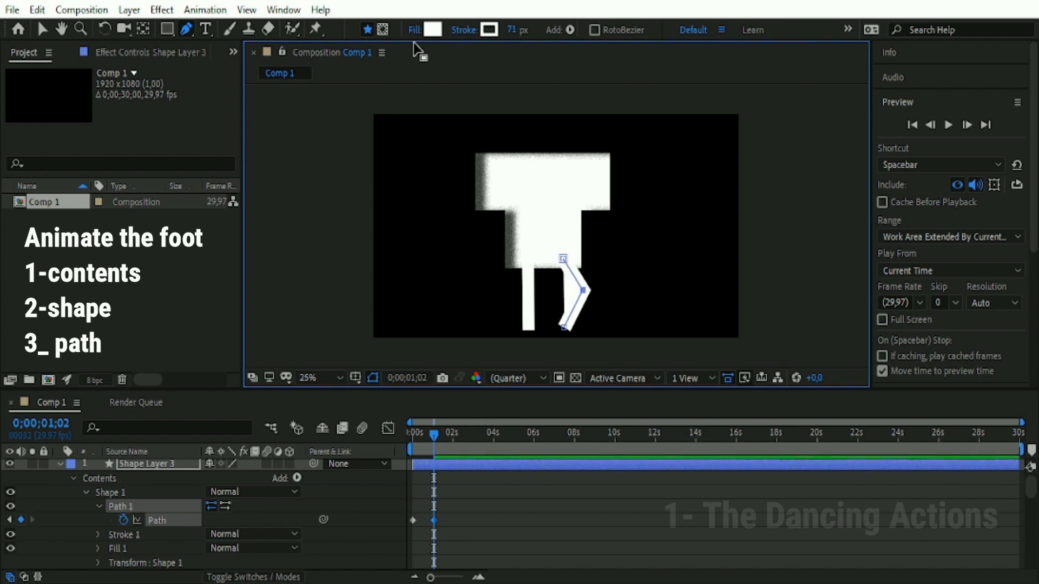
Remove the fill from the right leg's shape so that it uses only its stroke
{"action": "left_click", "coordinate": [414, 31]}
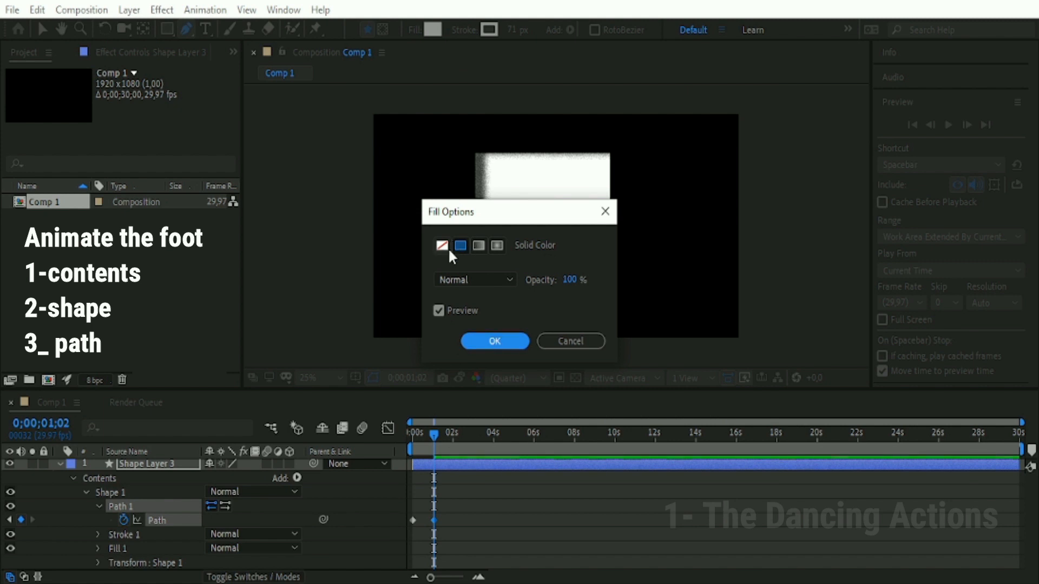
{"action": "left_click", "coordinate": [444, 247]}
{"action": "left_click", "coordinate": [491, 341]}
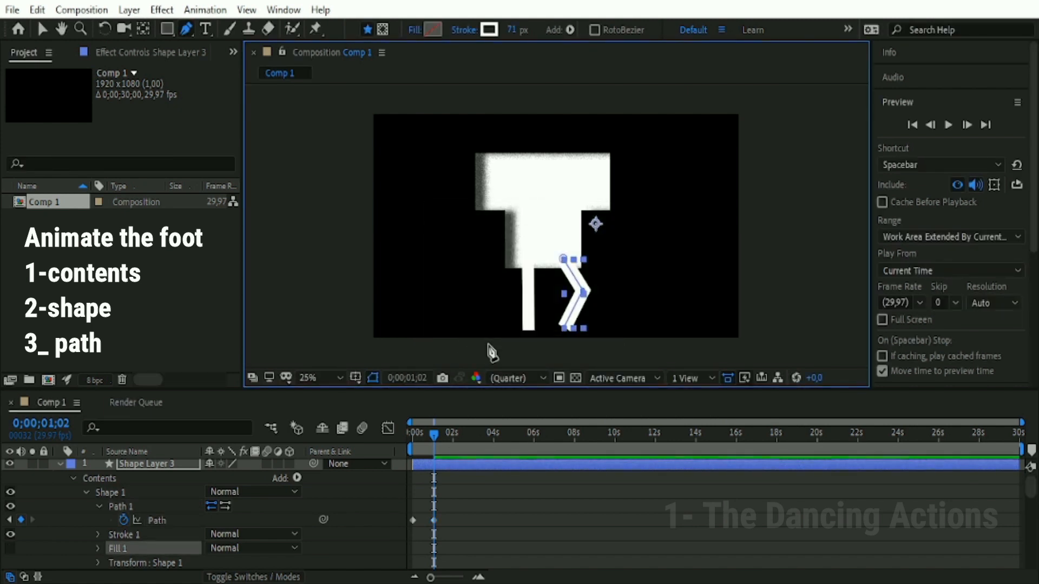
At 0;00;02;04, pull the right leg's knee point back inward to straighten the leg
{"action": "left_click_drag", "start_coordinate": [427, 434], "coordinate": [455, 436]}
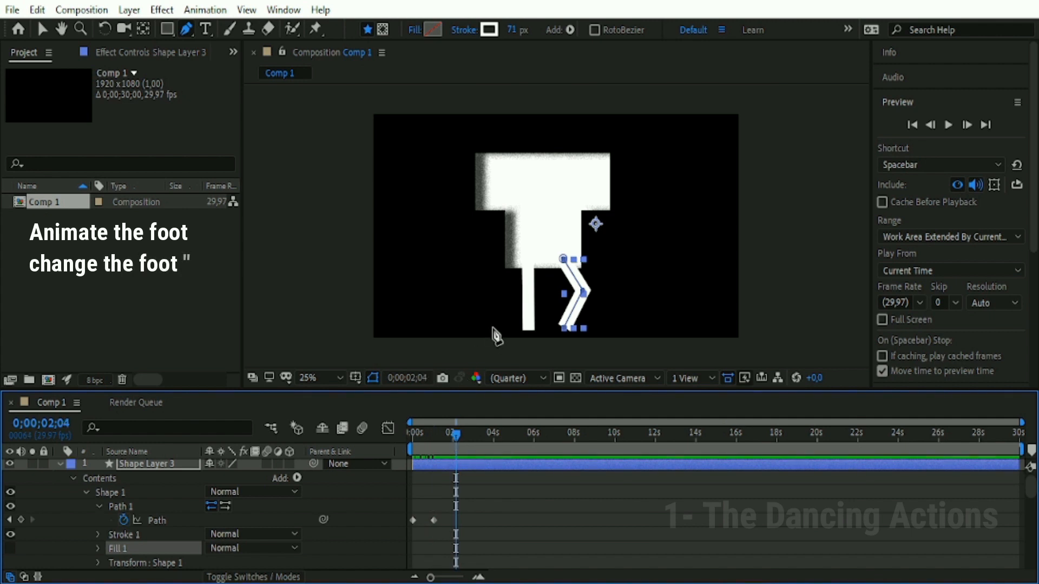
{"action": "left_click_drag", "start_coordinate": [584, 295], "coordinate": [564, 297]}
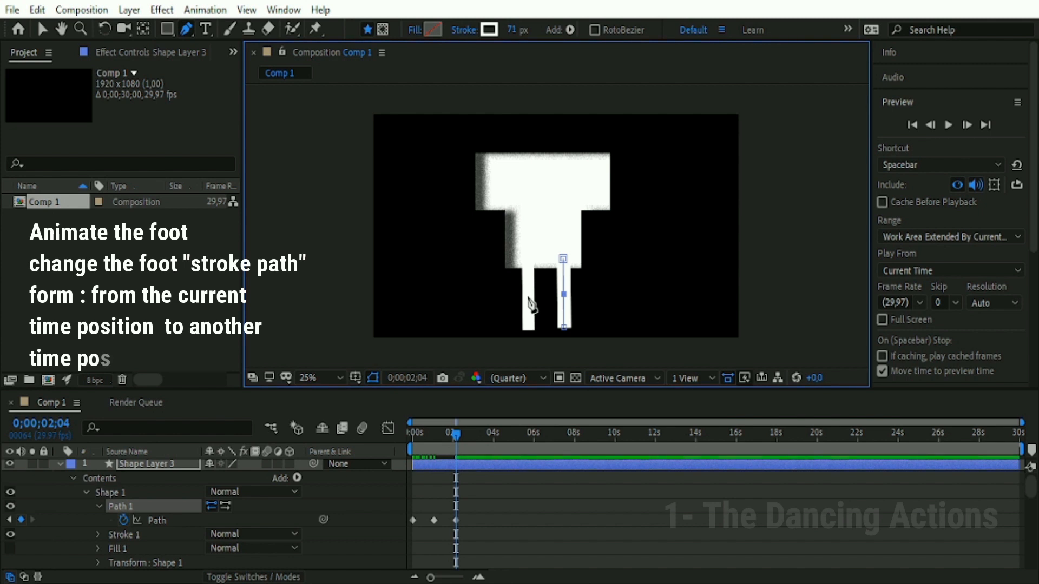
Shift the right leg's second and third path keyframes earlier to speed up the bend, and preview the motion from 0 seconds
{"action": "left_click_drag", "start_coordinate": [456, 436], "coordinate": [406, 457]}
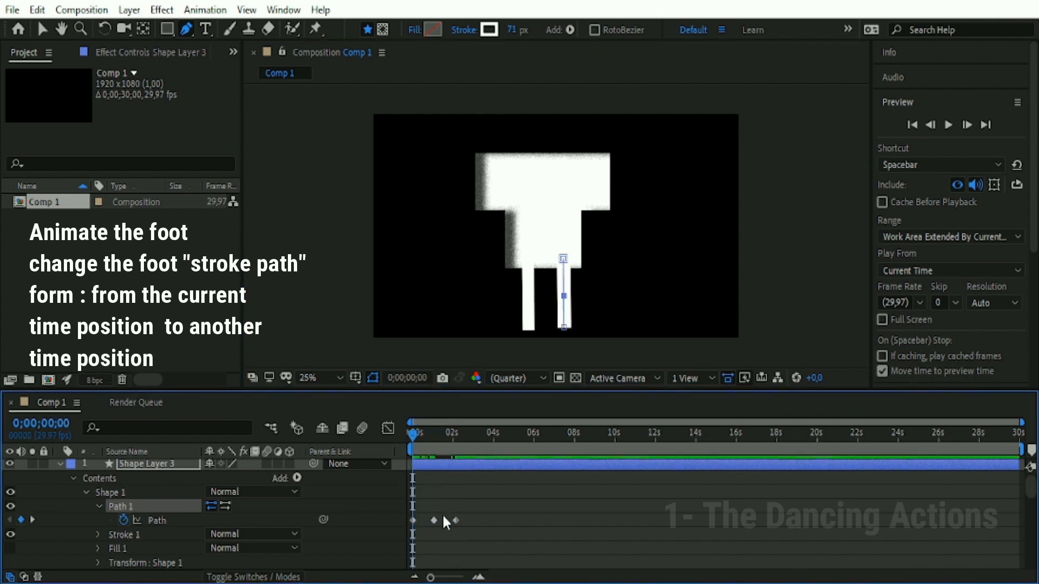
{"action": "mouse_move", "coordinate": [433, 521]}
{"action": "left_mouse_down"}
{"action": "mouse_move", "coordinate": [425, 524]}
{"action": "mouse_move", "coordinate": [449, 521]}
{"action": "mouse_move", "coordinate": [437, 522]}
{"action": "left_mouse_up"}
{"action": "left_click", "coordinate": [948, 125]}
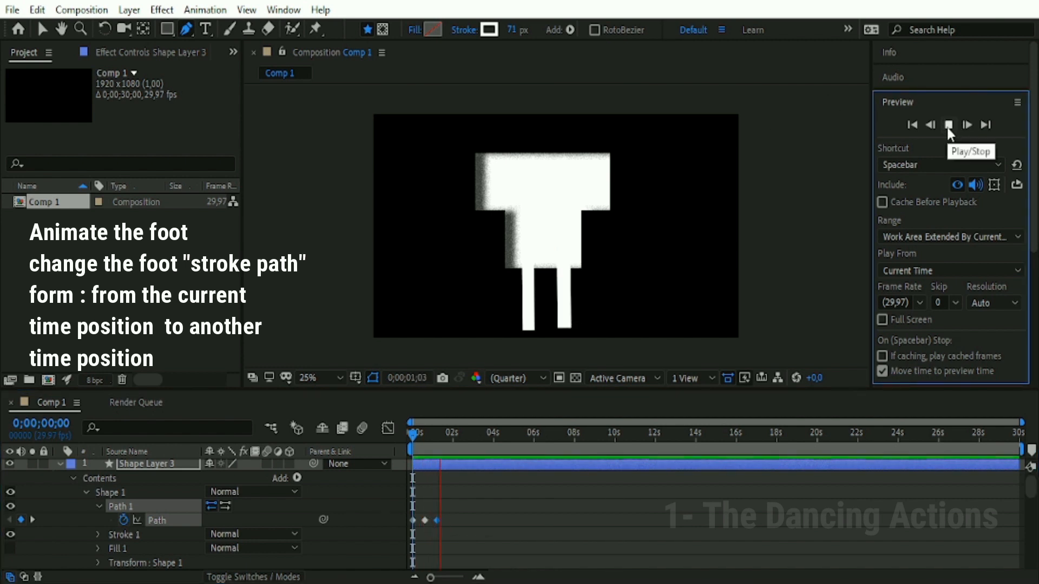
{"action": "left_click", "coordinate": [948, 125]}
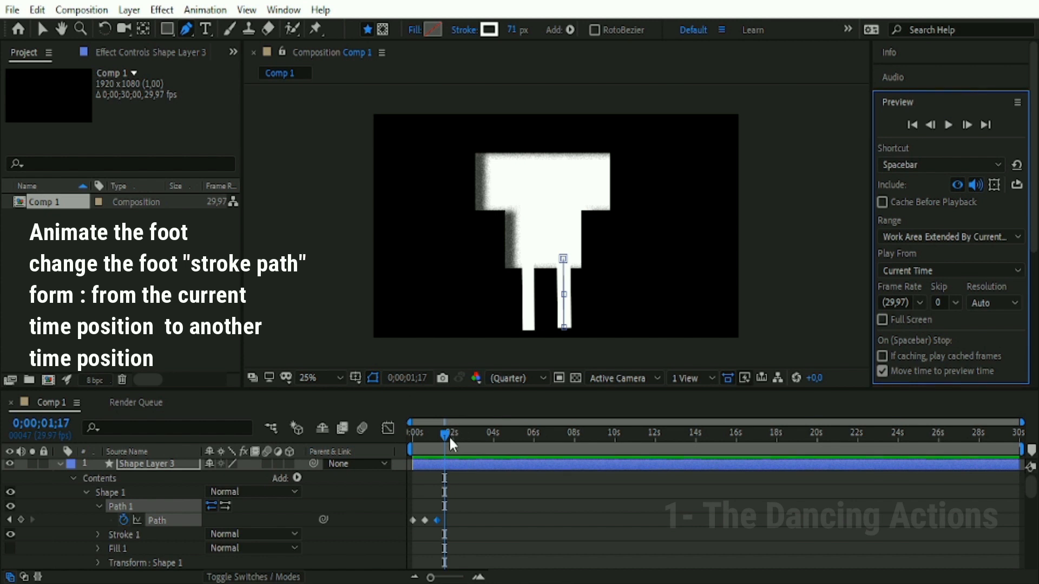
At 0;00;01;22, bend the right leg's knee outward and raise its foot inward, and preview the motion from 0 seconds
{"action": "left_click_drag", "start_coordinate": [446, 439], "coordinate": [447, 434]}
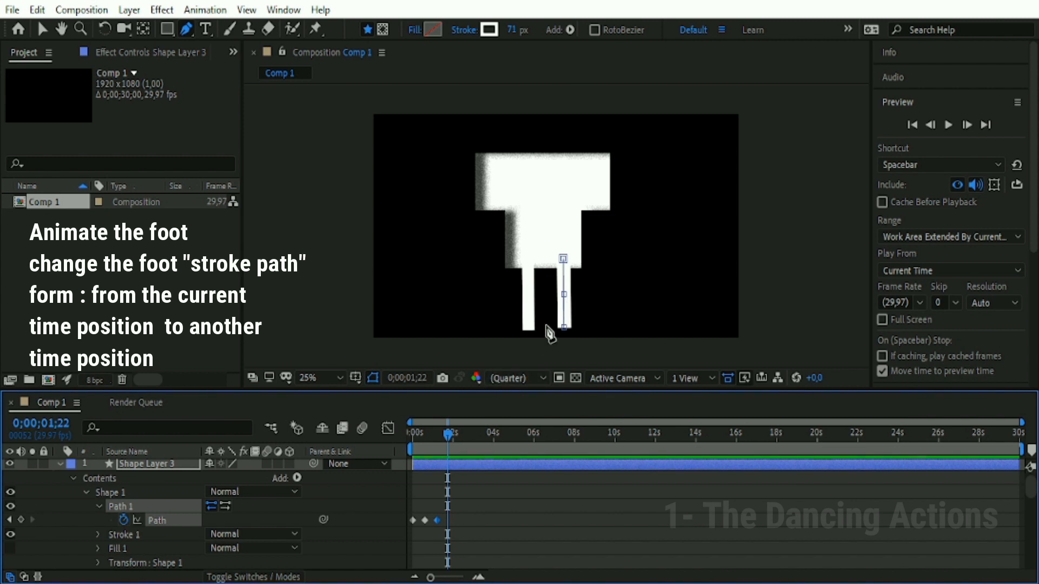
{"action": "left_click_drag", "start_coordinate": [564, 295], "coordinate": [580, 293]}
{"action": "left_click_drag", "start_coordinate": [565, 328], "coordinate": [559, 316]}
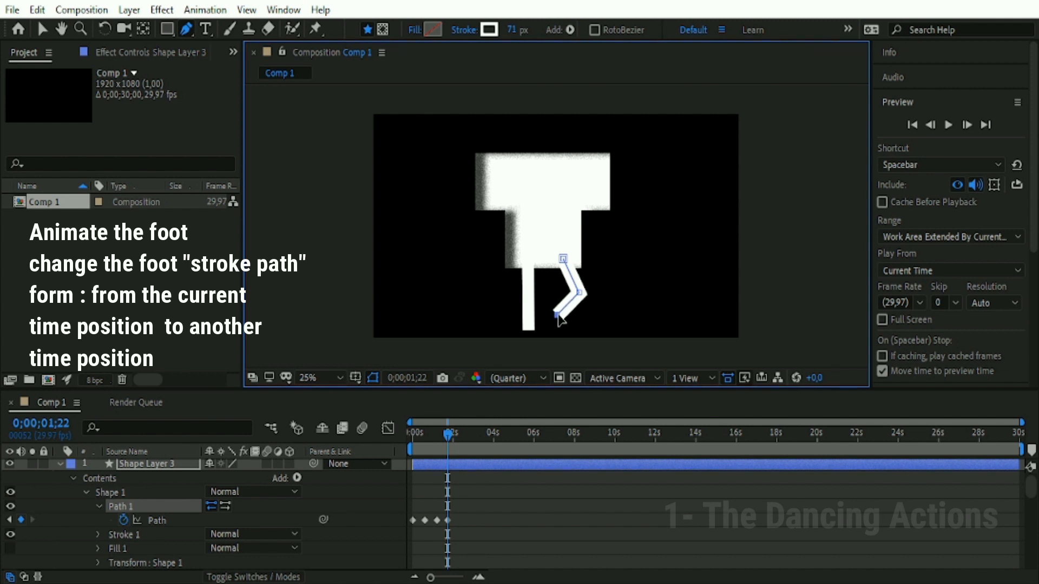
{"action": "left_click", "coordinate": [440, 437]}
{"action": "left_click_drag", "start_coordinate": [433, 439], "coordinate": [395, 446]}
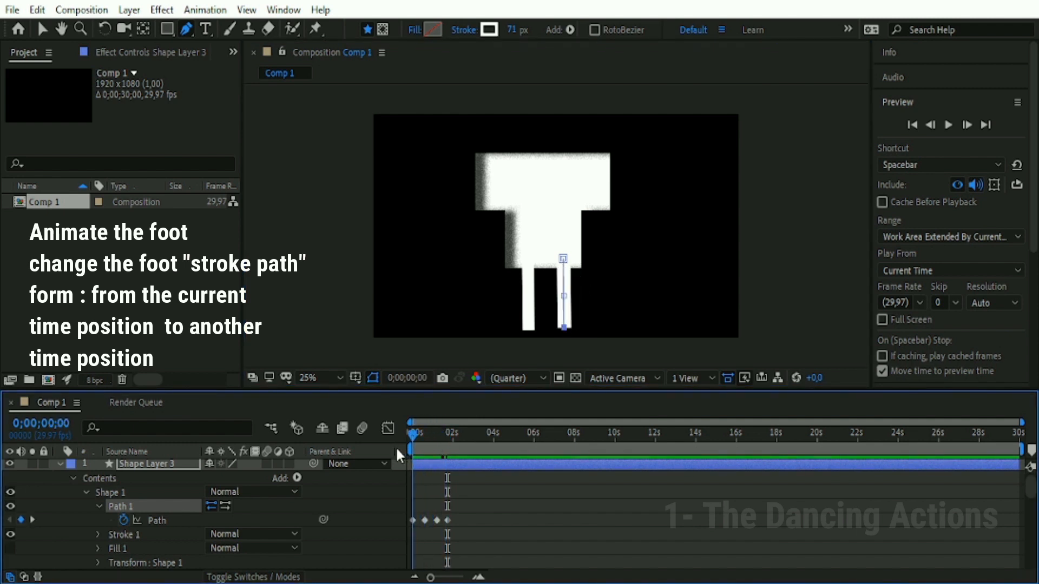
{"action": "left_click", "coordinate": [948, 125]}
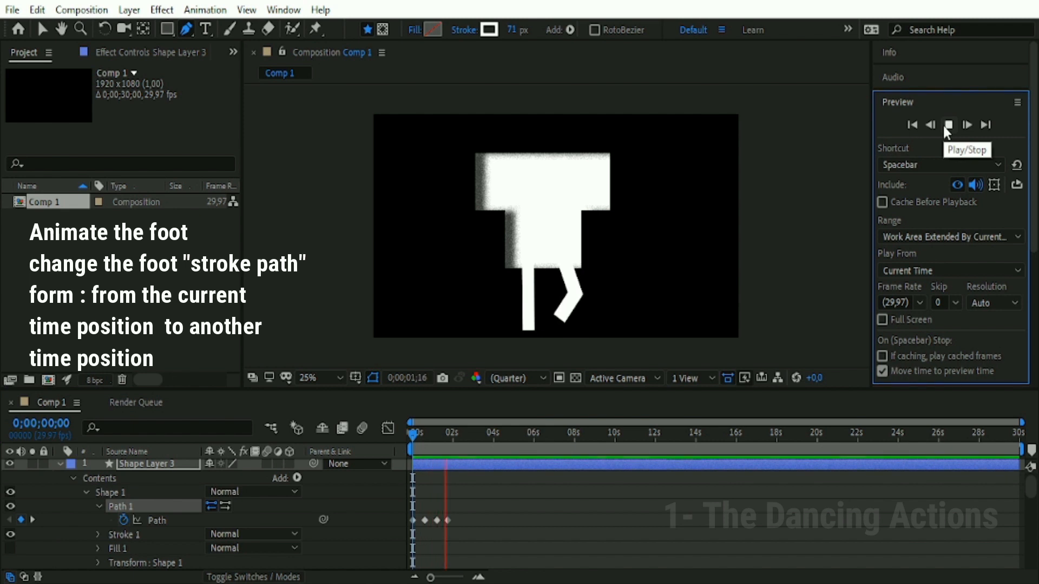
{"action": "left_click", "coordinate": [948, 125]}
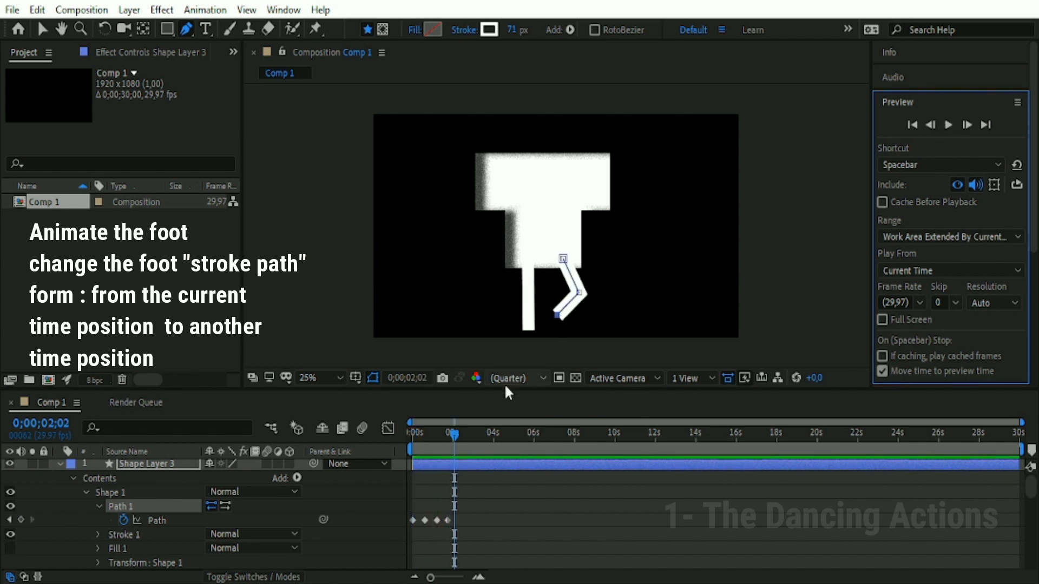
At 0;00;02;02, move the right leg's foot outward and down to stand directly below the knee, and preview from 0 seconds
{"action": "left_click_drag", "start_coordinate": [559, 322], "coordinate": [578, 327]}
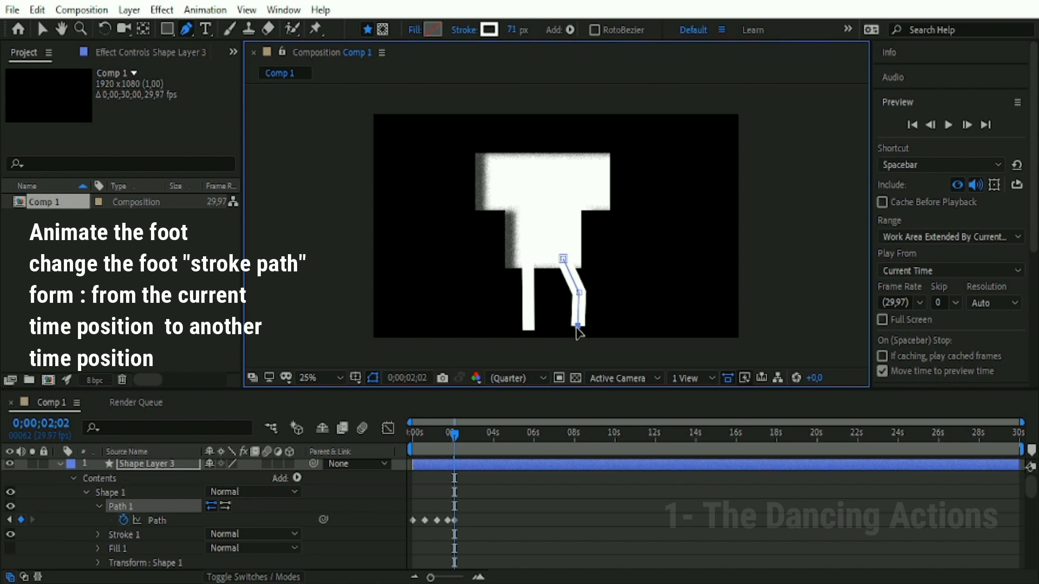
{"action": "left_click_drag", "start_coordinate": [577, 328], "coordinate": [577, 328]}
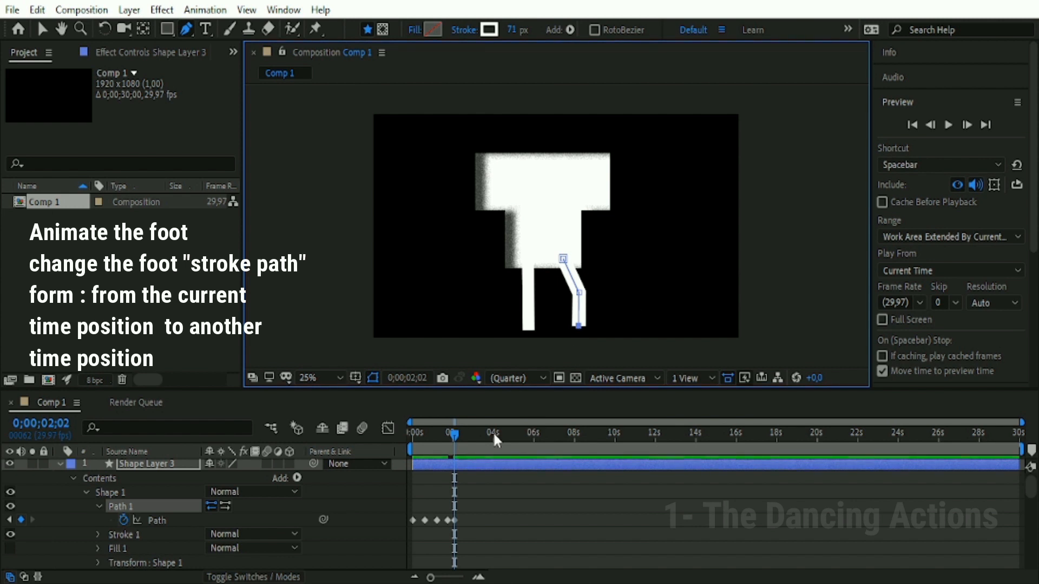
{"action": "left_click_drag", "start_coordinate": [456, 437], "coordinate": [374, 455]}
{"action": "left_click", "coordinate": [948, 125]}
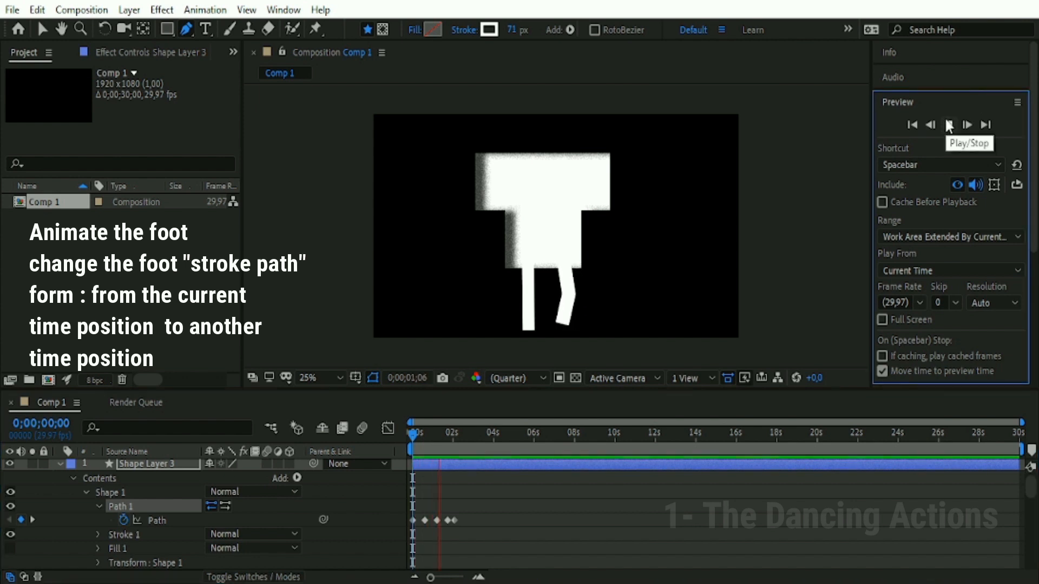
{"action": "left_click", "coordinate": [948, 125]}
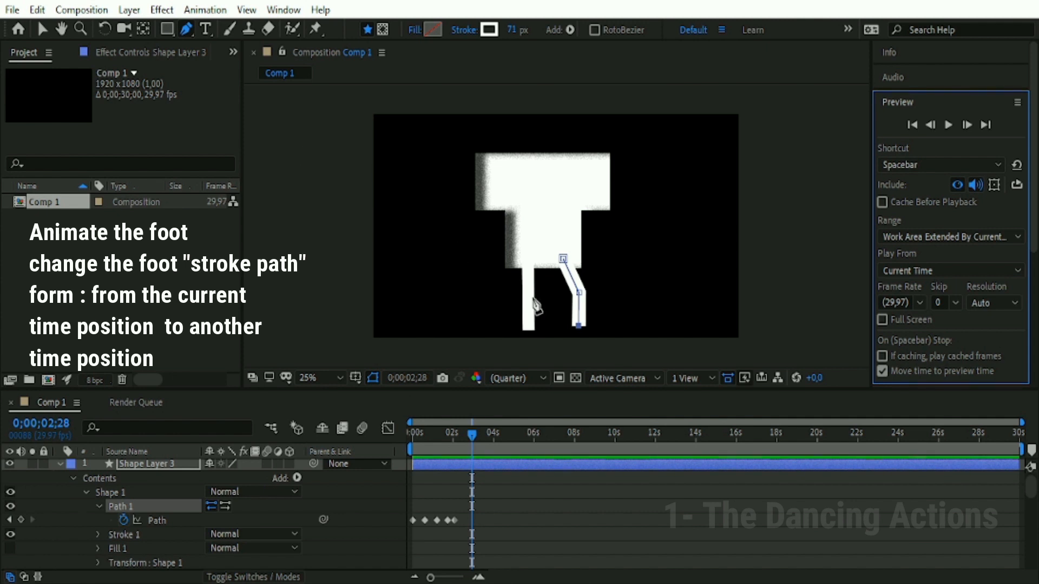
Move the head and body layer slightly upward over the legs and preview the animation from 0 seconds
{"action": "left_click", "coordinate": [42, 30]}
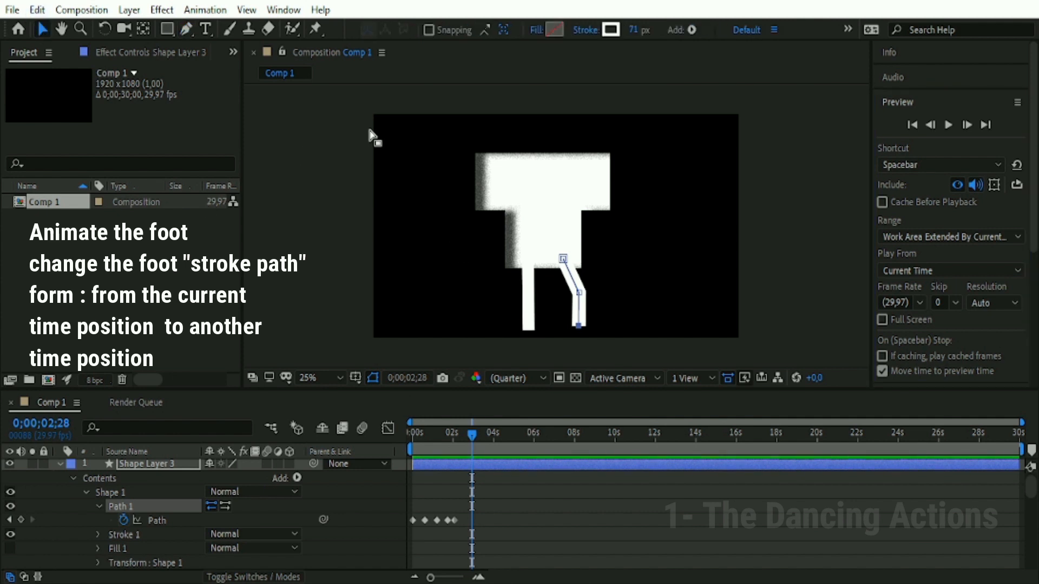
{"action": "left_click", "coordinate": [529, 319]}
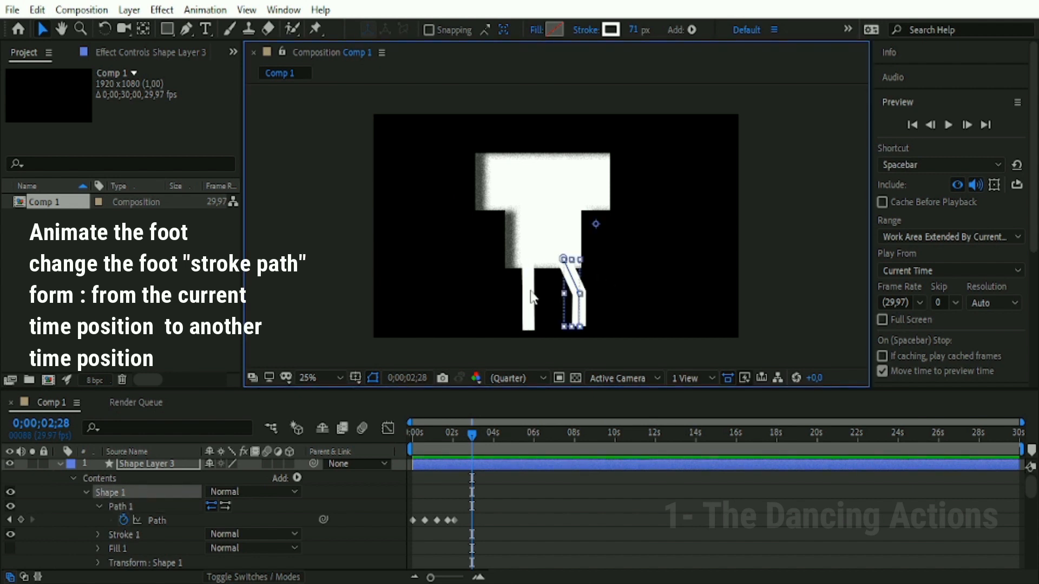
{"action": "left_click_drag", "start_coordinate": [474, 437], "coordinate": [391, 465]}
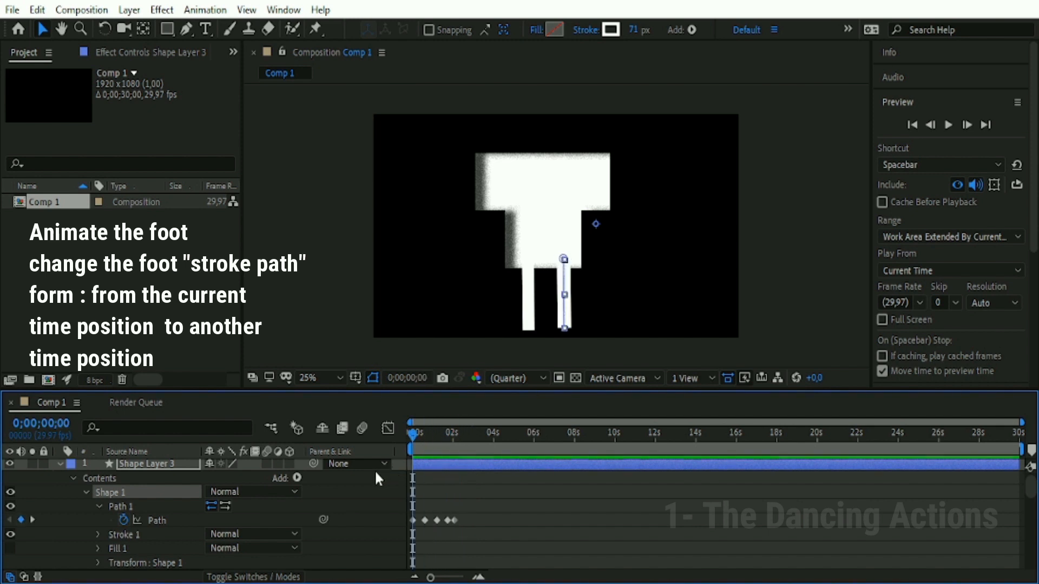
{"action": "left_click", "coordinate": [541, 179]}
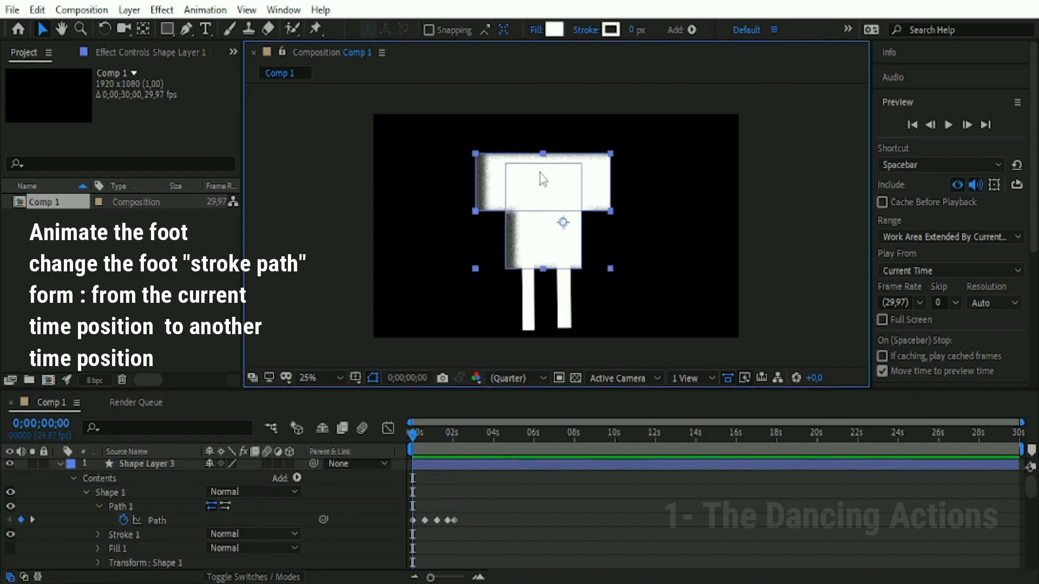
{"action": "left_click_drag", "start_coordinate": [545, 170], "coordinate": [544, 165]}
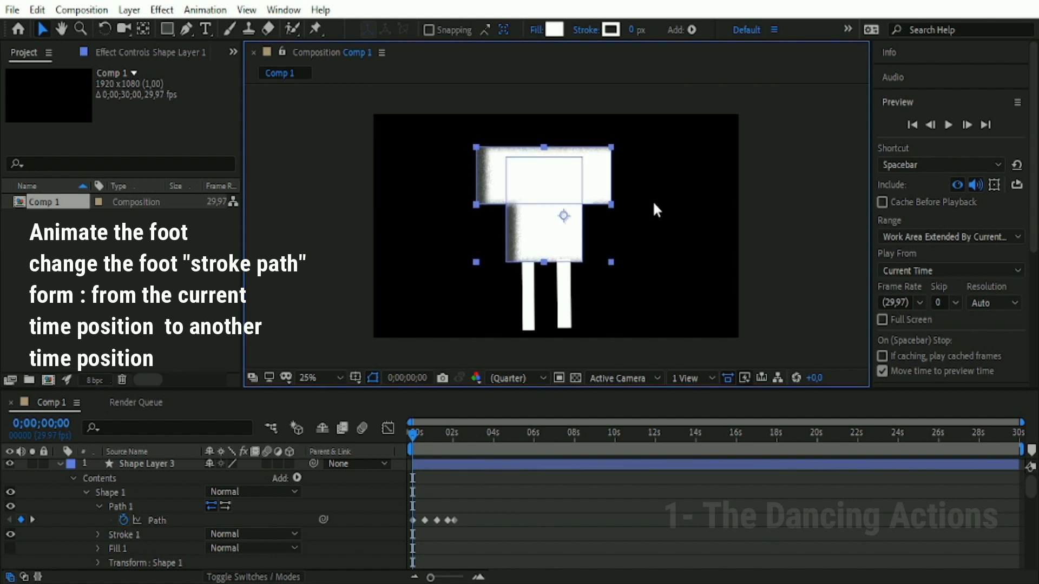
{"action": "left_click", "coordinate": [681, 226]}
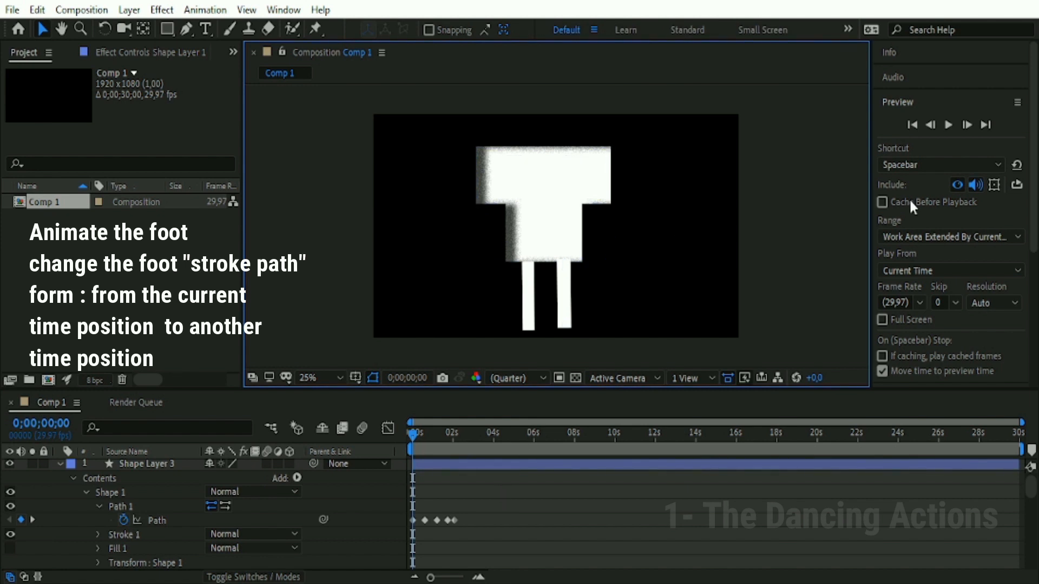
{"action": "left_click", "coordinate": [949, 125]}
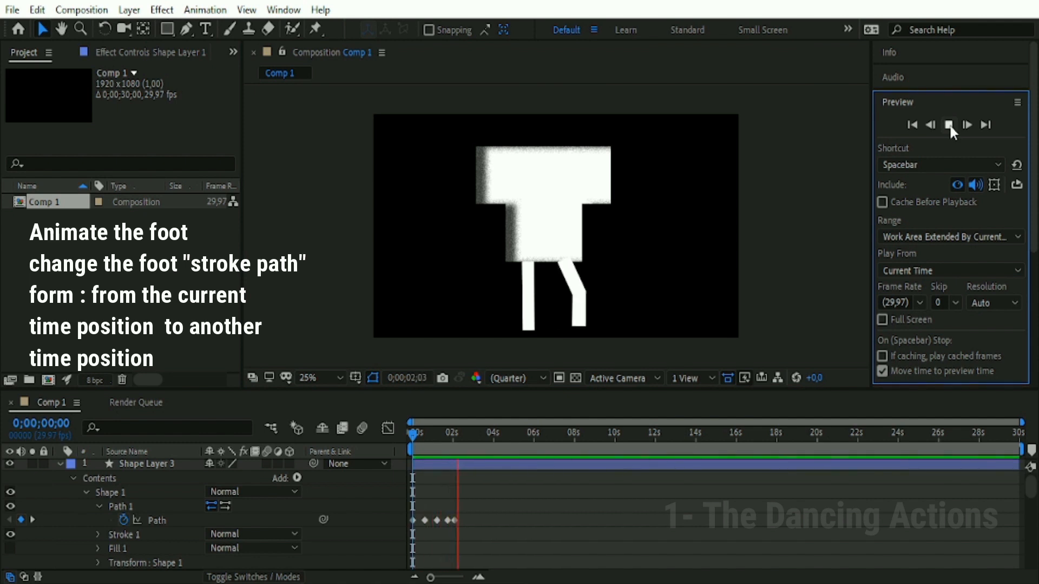
Stop the preview and move the head and body layer back down so it overlaps the tops of the legs
{"action": "left_click", "coordinate": [549, 194]}
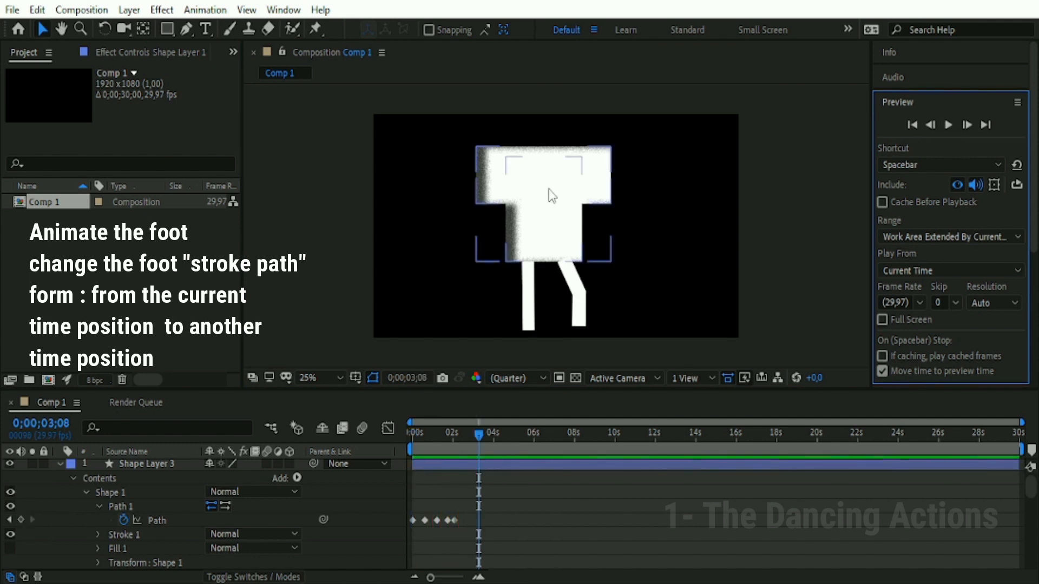
{"action": "left_click_drag", "start_coordinate": [548, 197], "coordinate": [549, 198]}
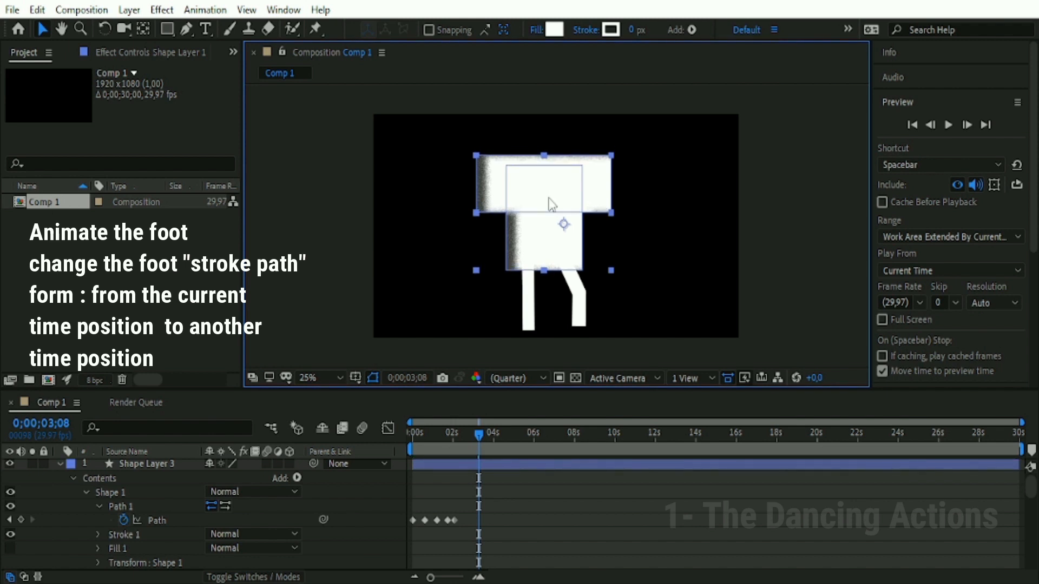
{"action": "left_click", "coordinate": [640, 199]}
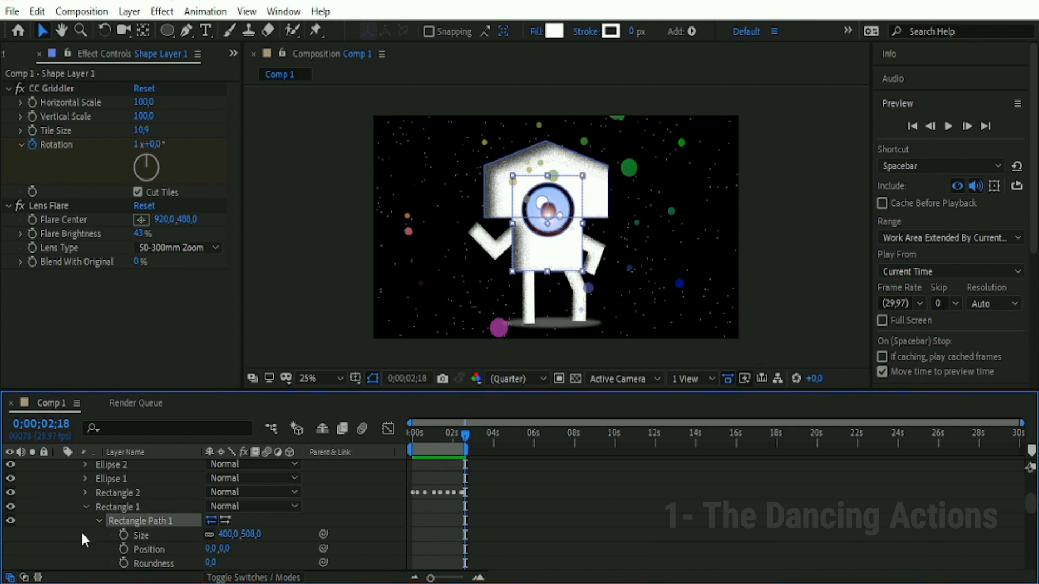
Convert Rectangle 1's rectangle path to a Bezier path and start keyframing its path at 0 seconds
{"action": "right_click", "coordinate": [138, 518]}
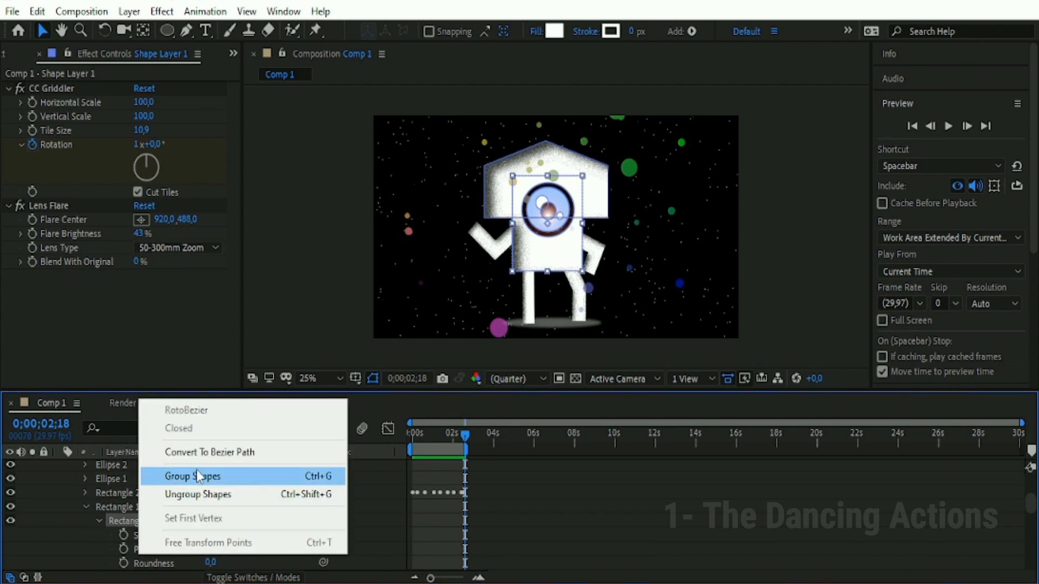
{"action": "left_click", "coordinate": [197, 457]}
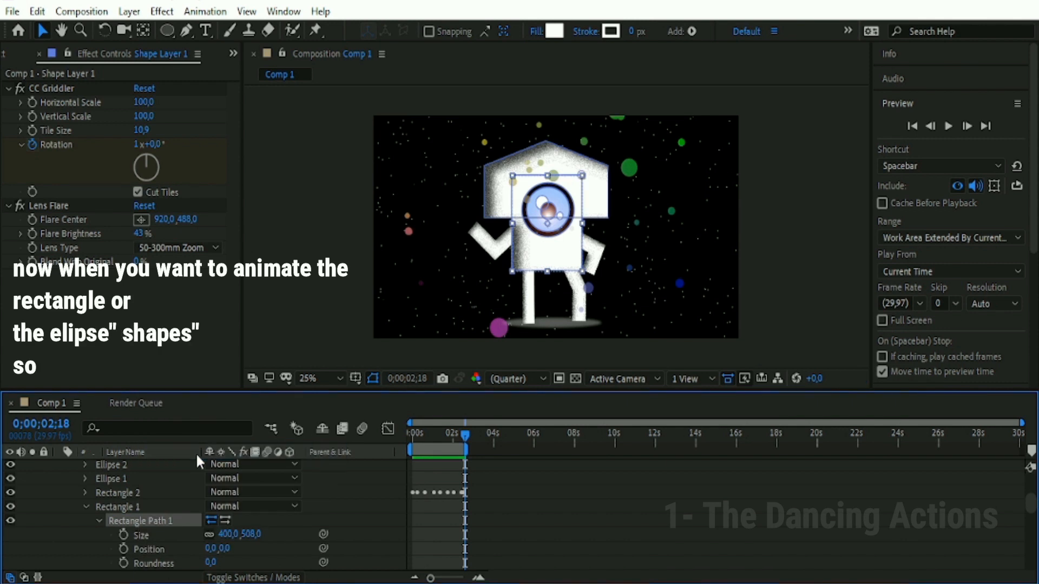
{"action": "left_click", "coordinate": [98, 521]}
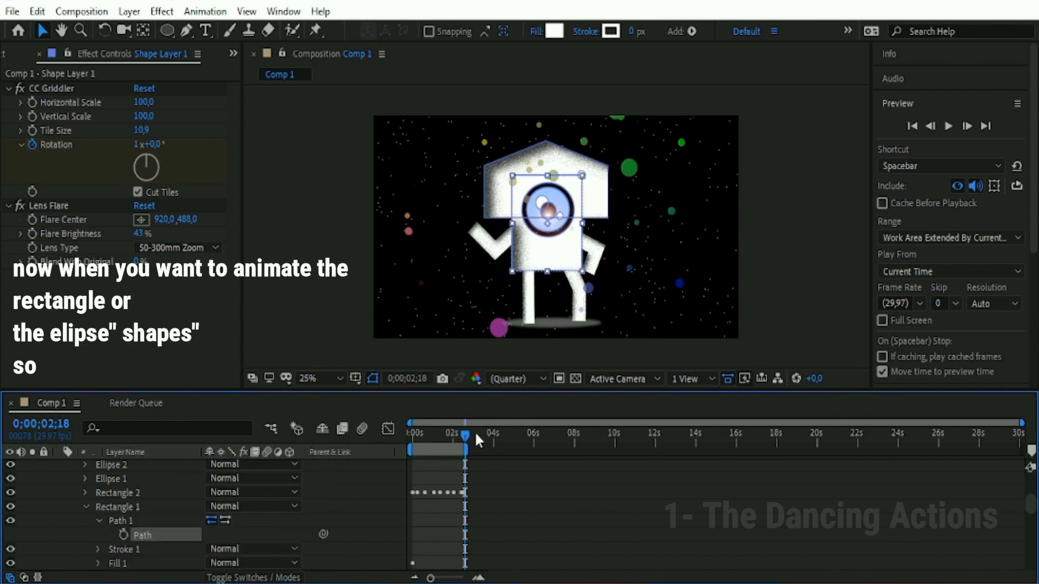
{"action": "left_click_drag", "start_coordinate": [463, 435], "coordinate": [398, 454]}
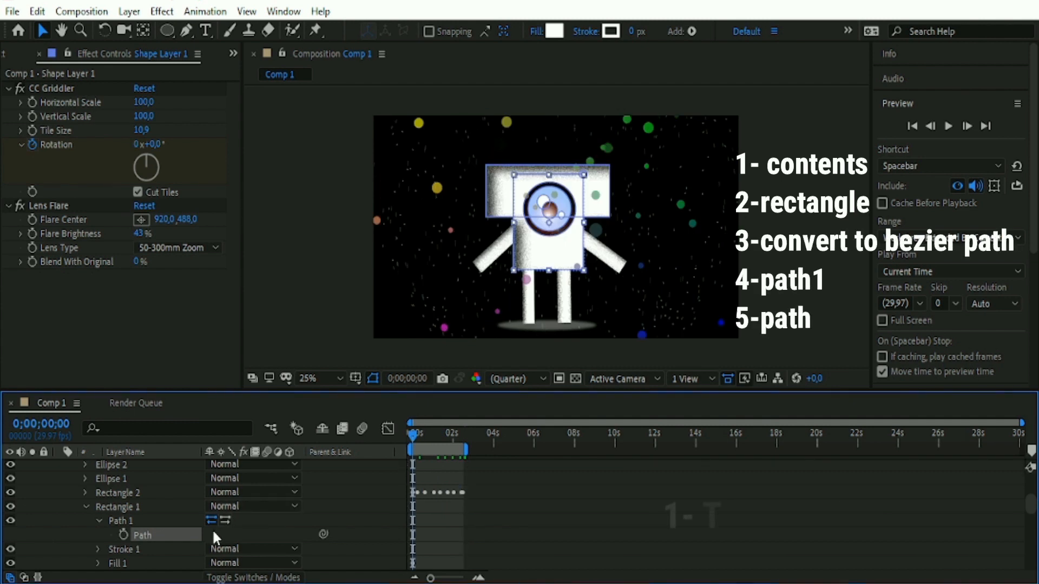
{"action": "left_click", "coordinate": [122, 534]}
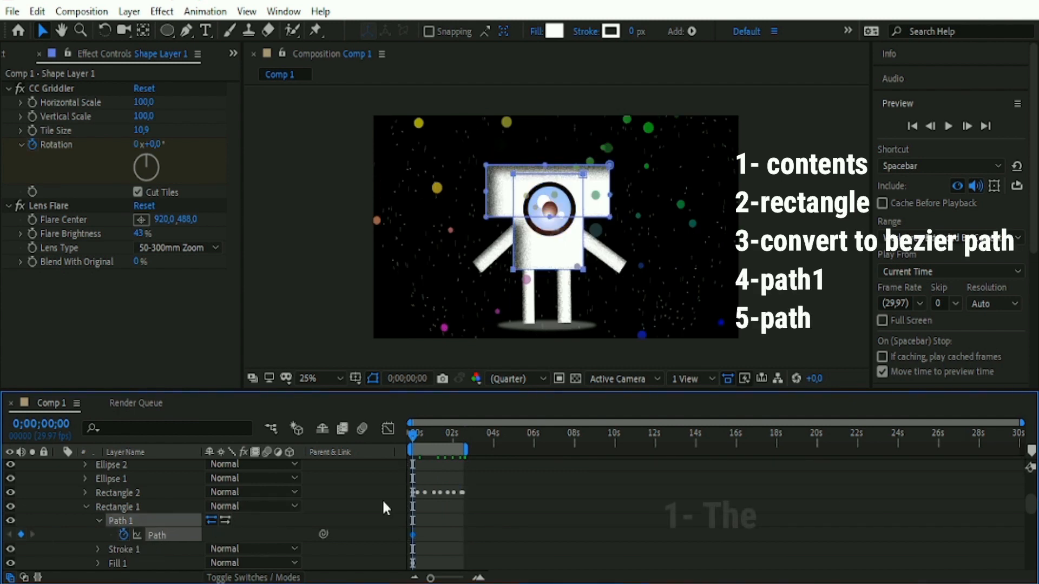
At 0;00;00;24, add a middle point to the body rectangle's lower edge with the Pen tool and pull it slightly downward
{"action": "left_click_drag", "start_coordinate": [414, 436], "coordinate": [427, 436]}
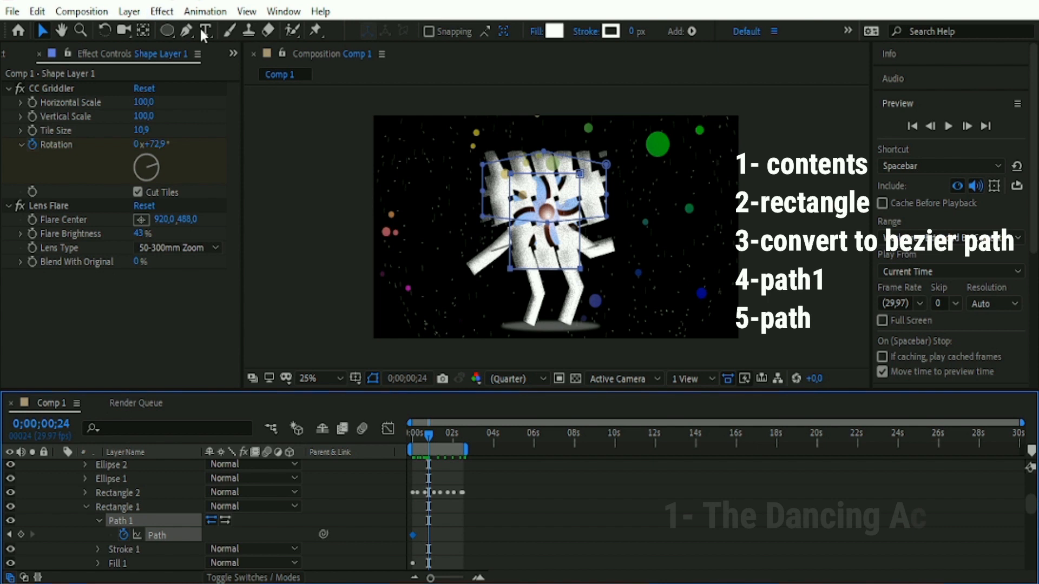
{"action": "key", "text": "g"}
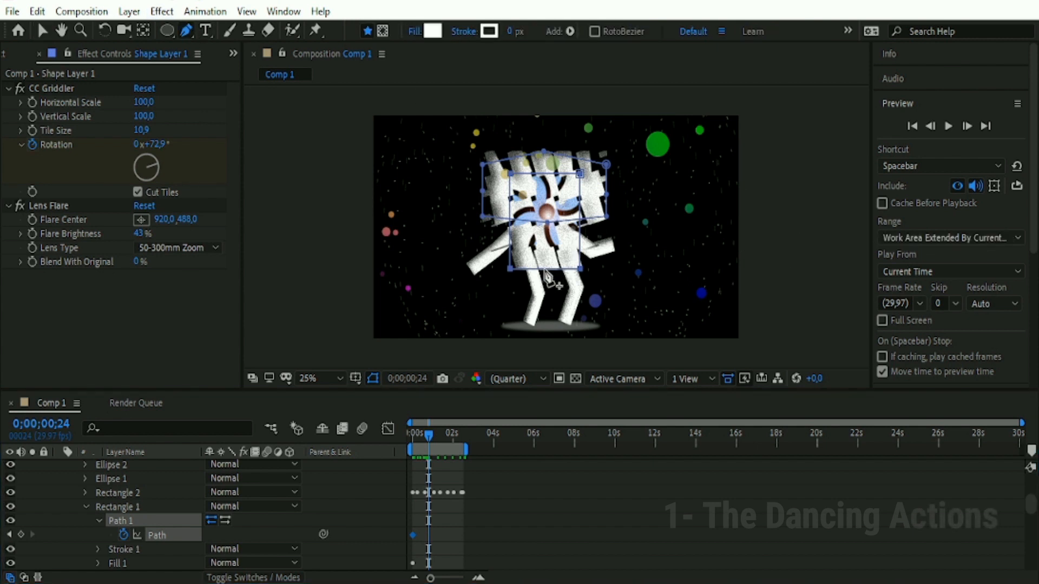
{"action": "left_click", "coordinate": [545, 269]}
{"action": "left_click_drag", "start_coordinate": [544, 270], "coordinate": [549, 277]}
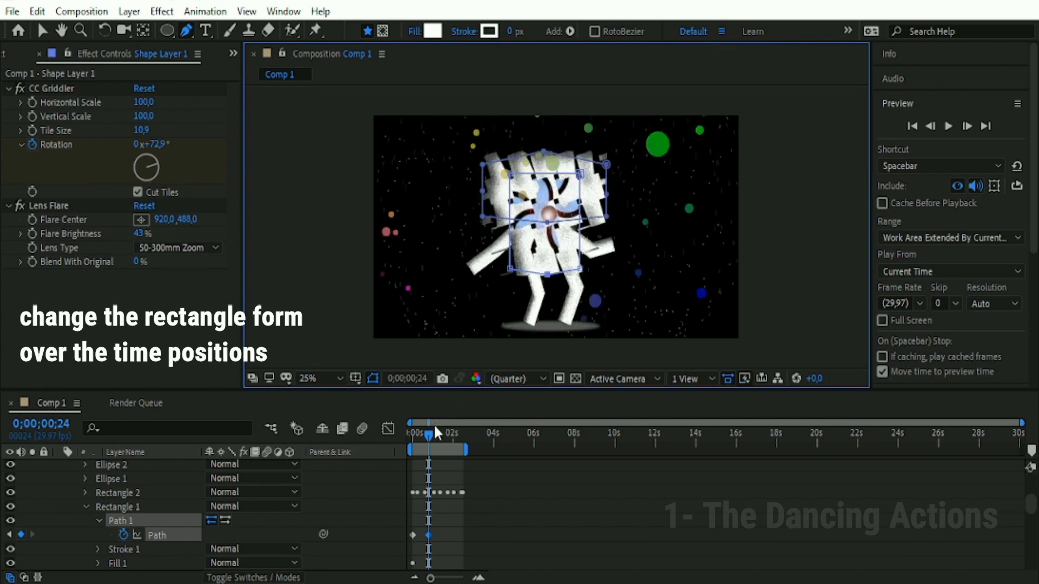
Level the body rectangle's lower edge at 0;00;01;11, and bulge both its sides slightly outward with added middle points at 0;00;01;29
{"action": "left_click_drag", "start_coordinate": [432, 440], "coordinate": [440, 436]}
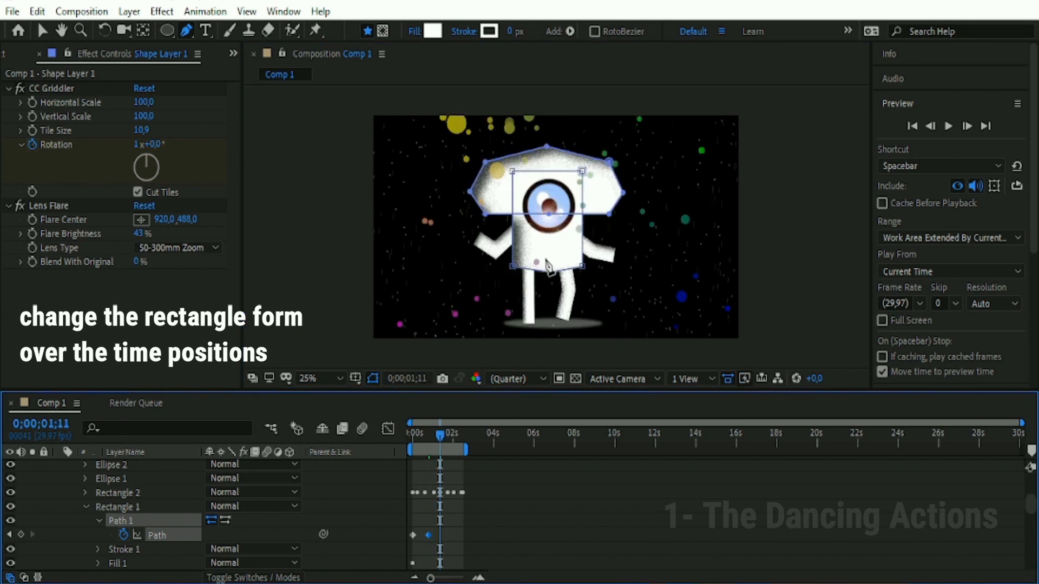
{"action": "left_click_drag", "start_coordinate": [554, 275], "coordinate": [550, 265]}
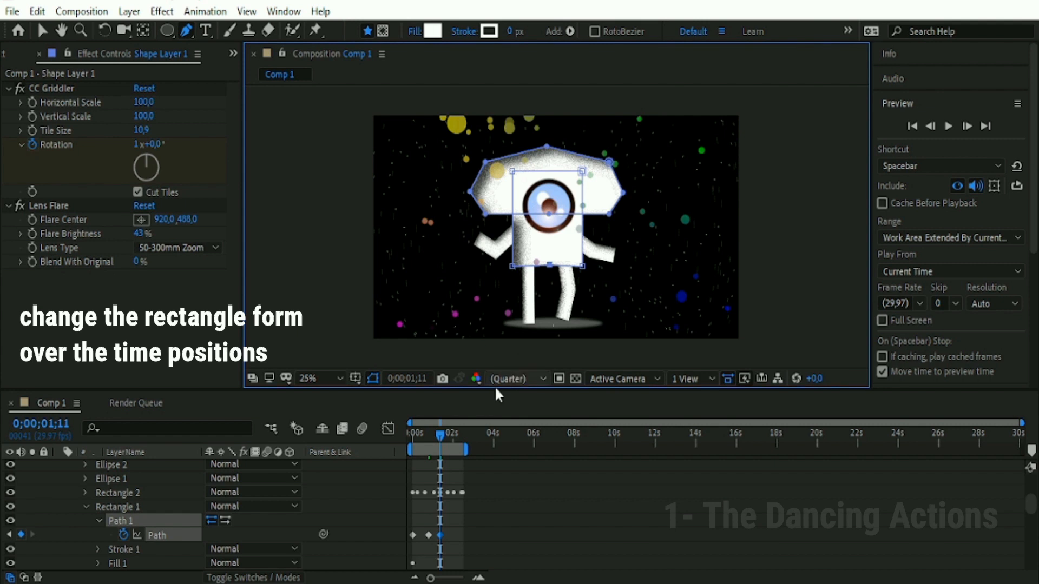
{"action": "left_click_drag", "start_coordinate": [442, 439], "coordinate": [456, 441]}
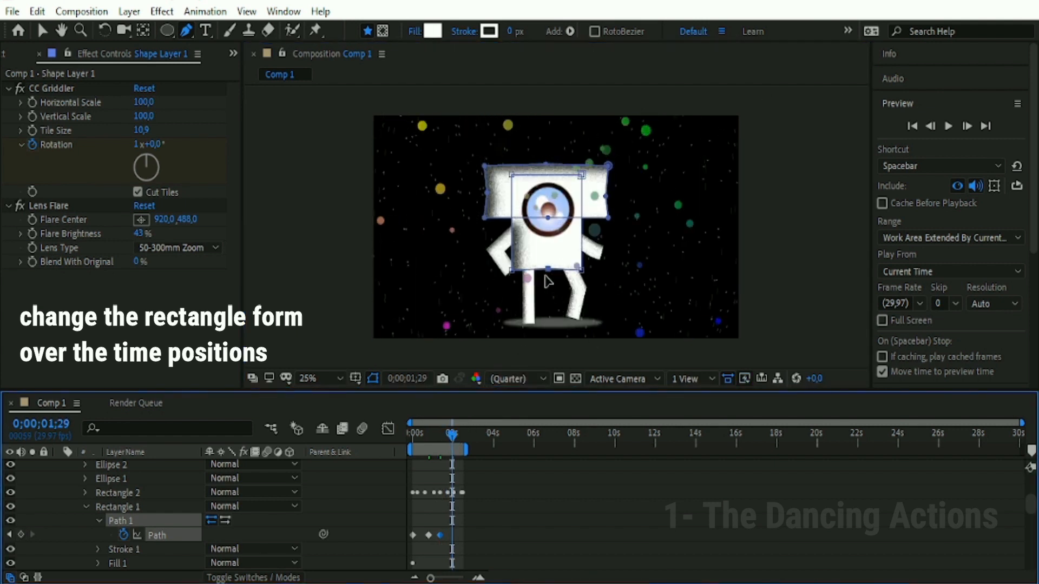
{"action": "left_click_drag", "start_coordinate": [514, 252], "coordinate": [508, 248]}
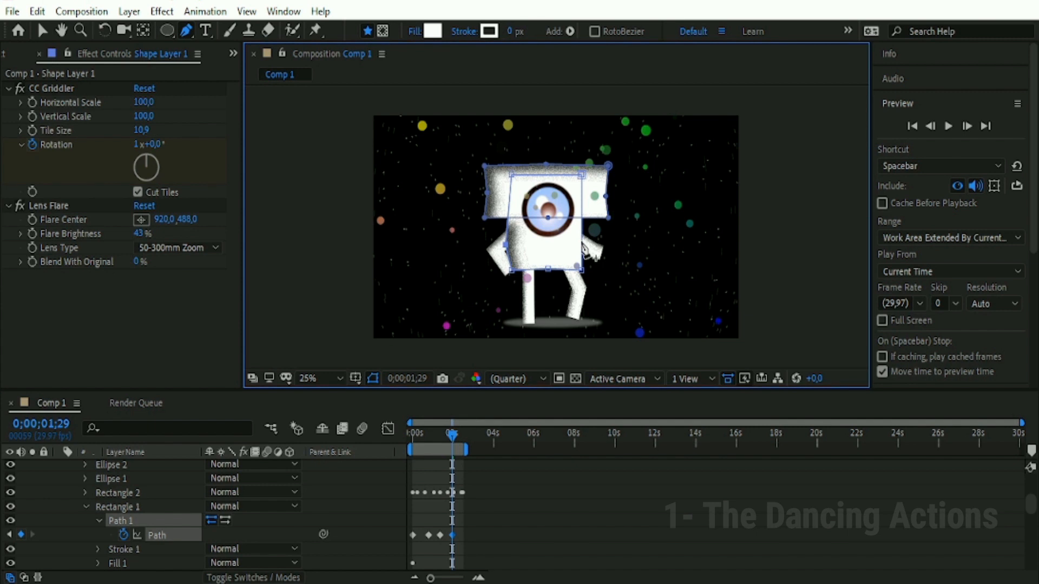
{"action": "left_click_drag", "start_coordinate": [586, 246], "coordinate": [591, 245]}
At 0;00;02;13, straighten the body rectangle's sides by moving both side middle points back inward
{"action": "left_click_drag", "start_coordinate": [455, 441], "coordinate": [463, 444]}
{"action": "left_click_drag", "start_coordinate": [466, 447], "coordinate": [462, 443]}
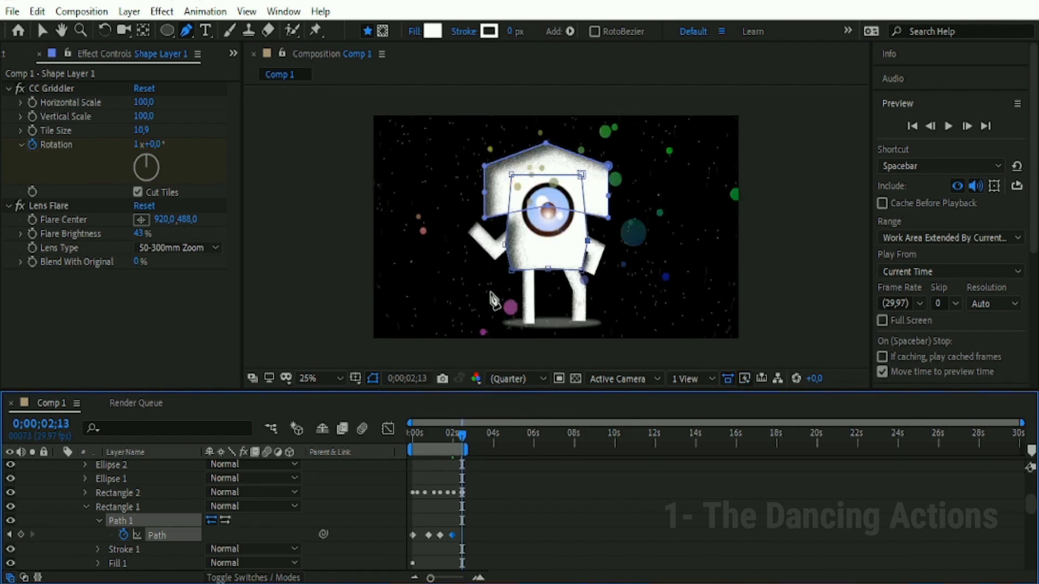
{"action": "left_click_drag", "start_coordinate": [506, 245], "coordinate": [511, 245]}
{"action": "left_click_drag", "start_coordinate": [587, 241], "coordinate": [582, 241]}
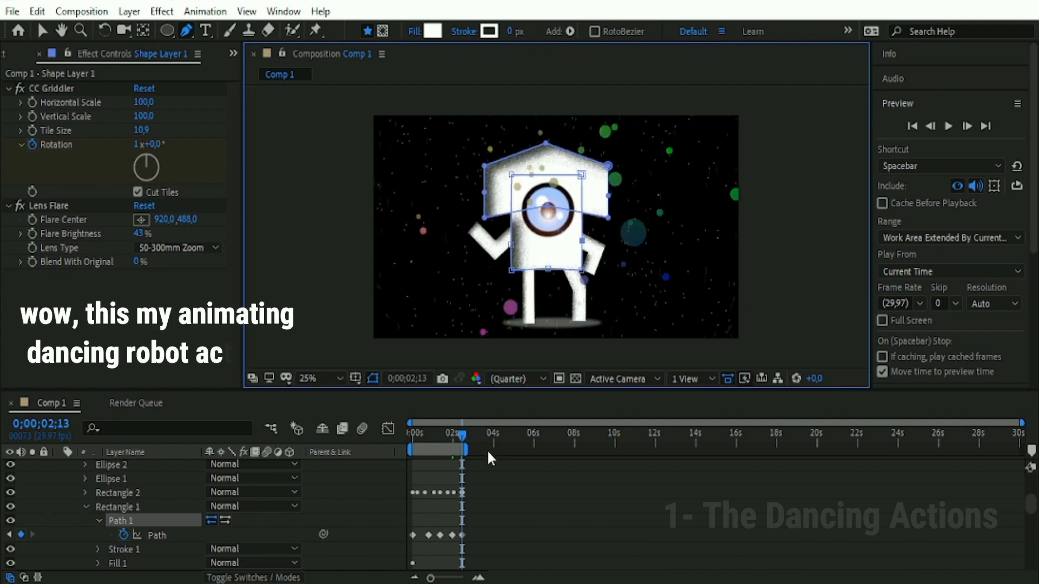
Preview the robot's dancing animation from 0 seconds
{"action": "left_click_drag", "start_coordinate": [462, 436], "coordinate": [410, 467]}
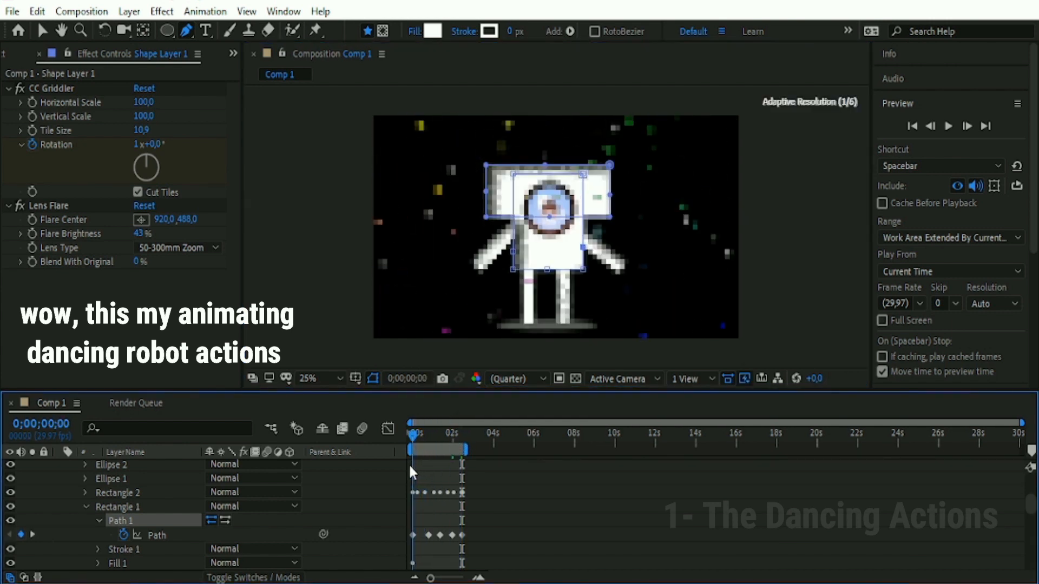
{"action": "key", "text": "space"}
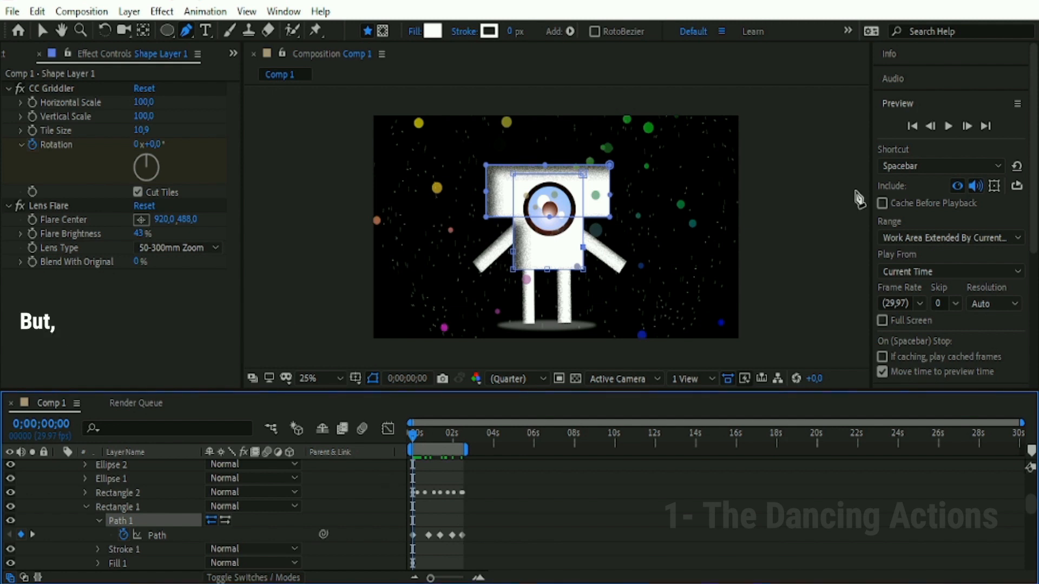
{"action": "left_click", "coordinate": [947, 125]}
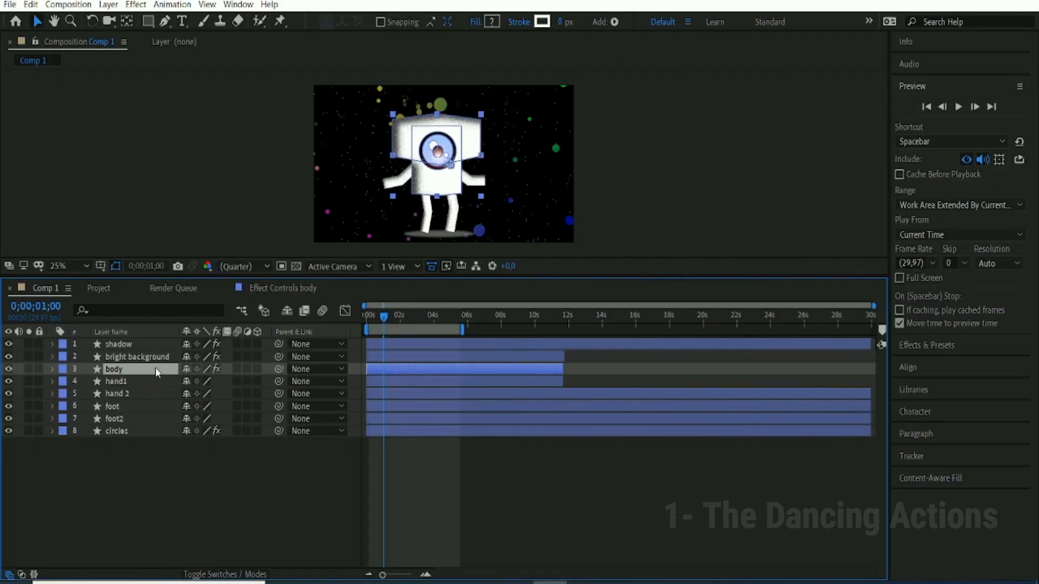
Search the effects for CC Griddler and apply it to the body layer
{"action": "left_click", "coordinate": [52, 368]}
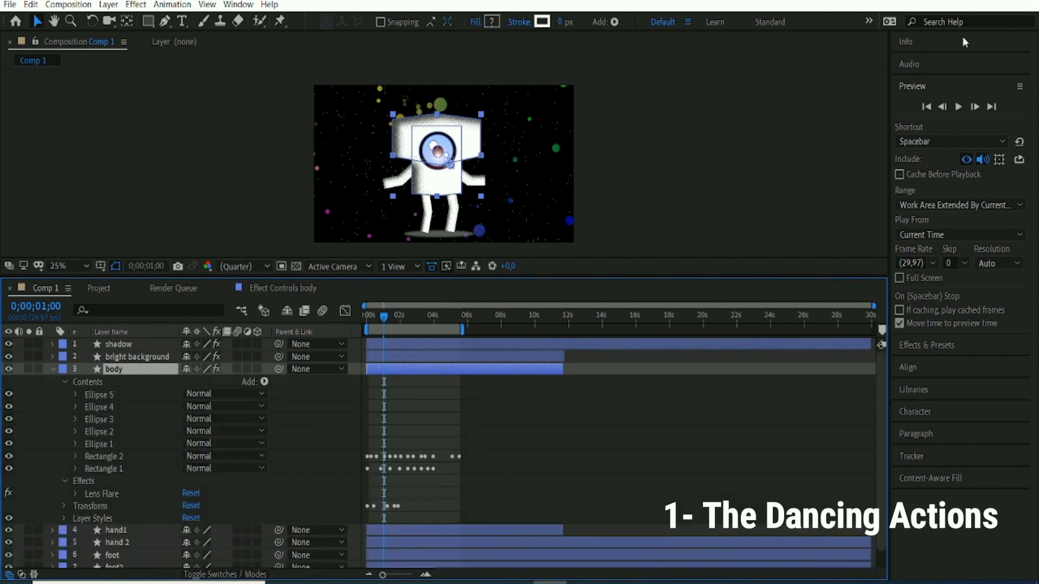
{"action": "left_click", "coordinate": [1004, 343]}
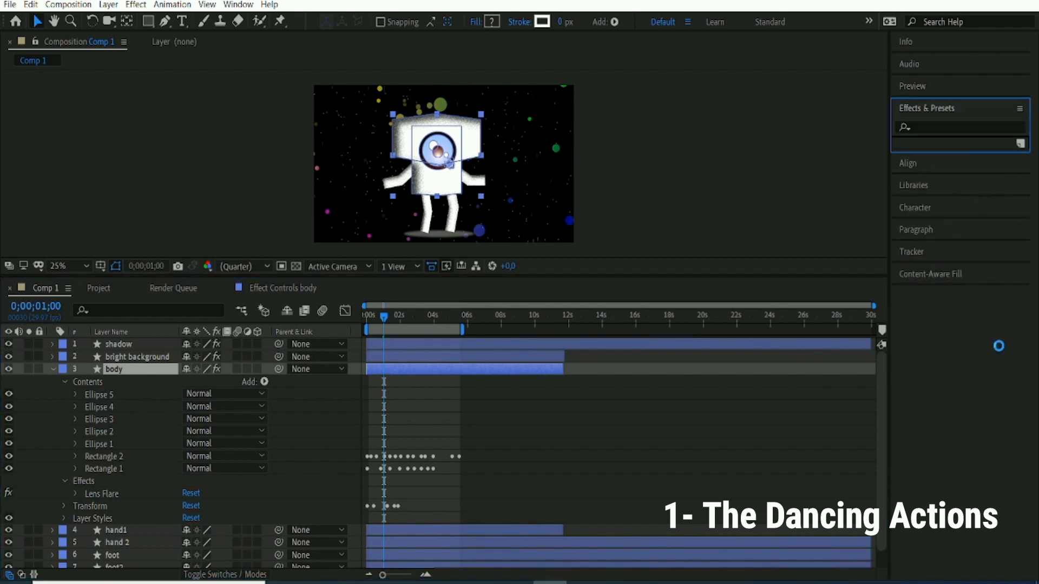
{"action": "left_click", "coordinate": [925, 126]}
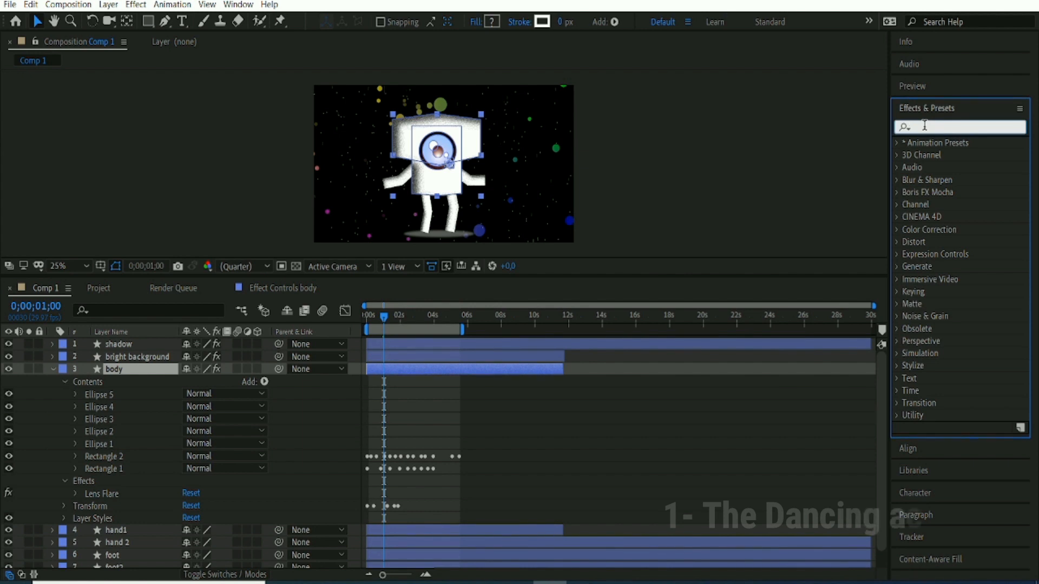
{"action": "type", "text": "cc"}
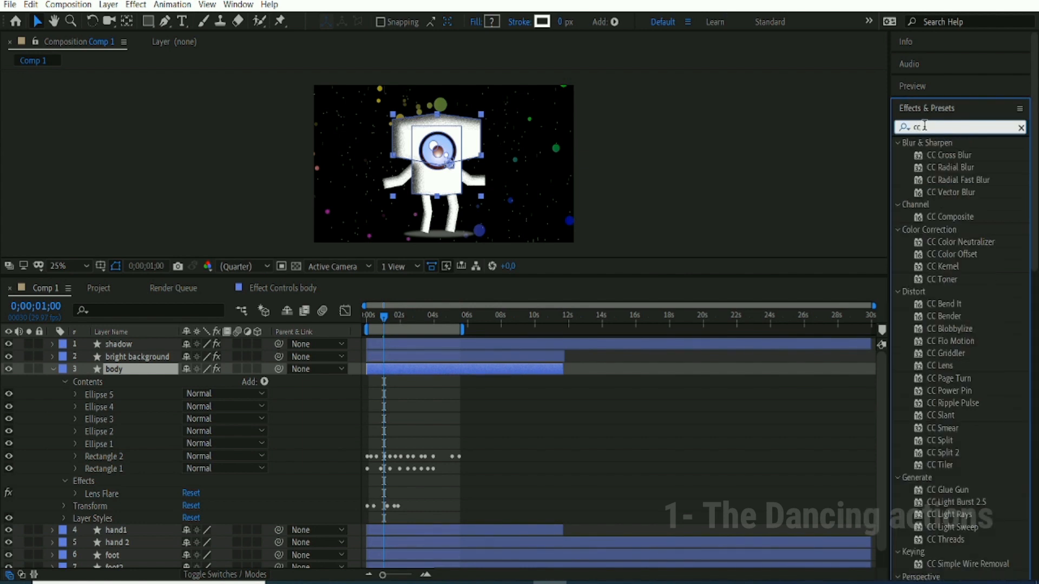
{"action": "type", "text": " g"}
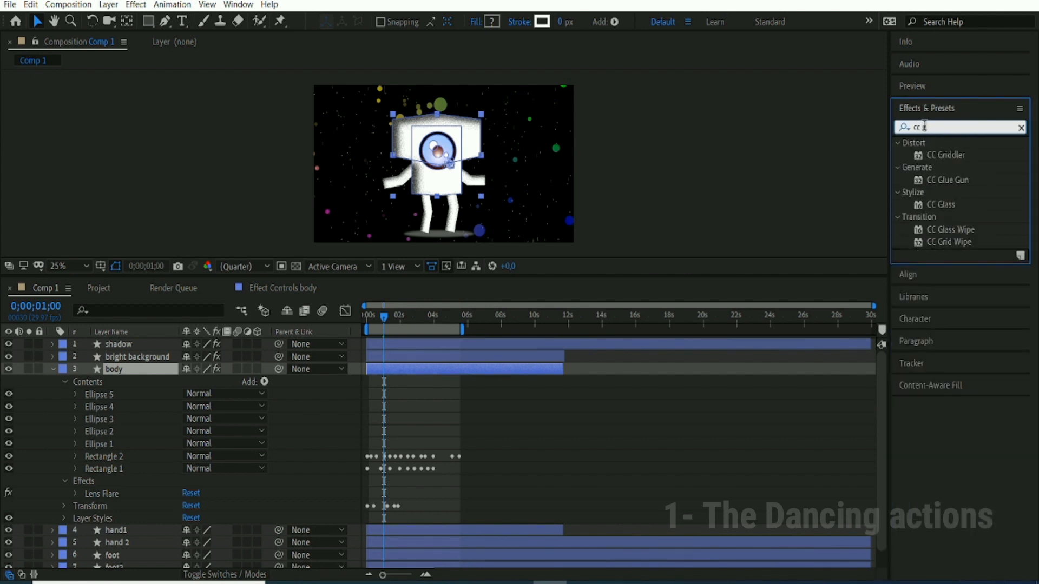
{"action": "type", "text": "r"}
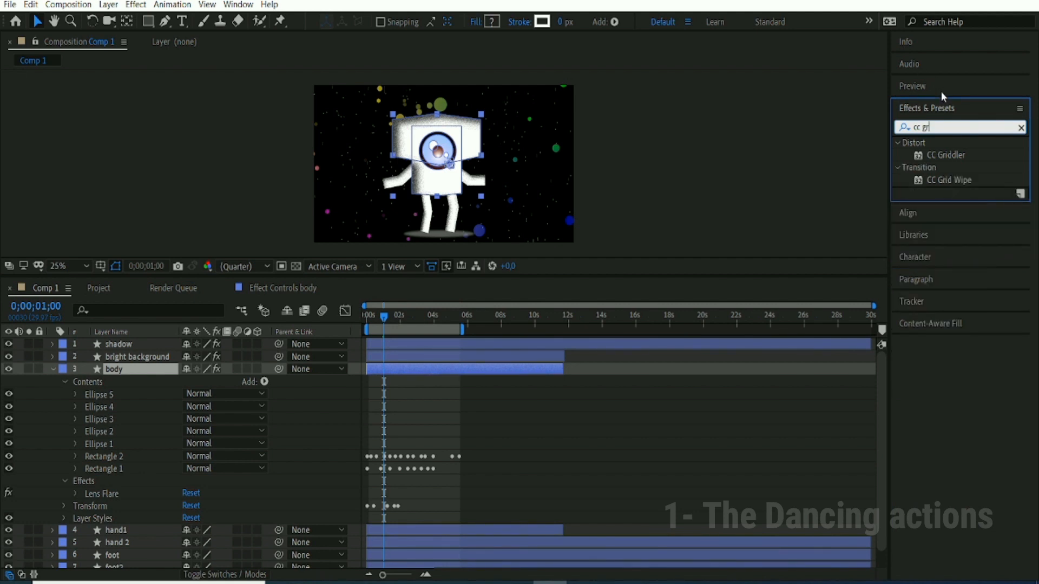
{"action": "left_click_drag", "start_coordinate": [959, 156], "coordinate": [454, 166]}
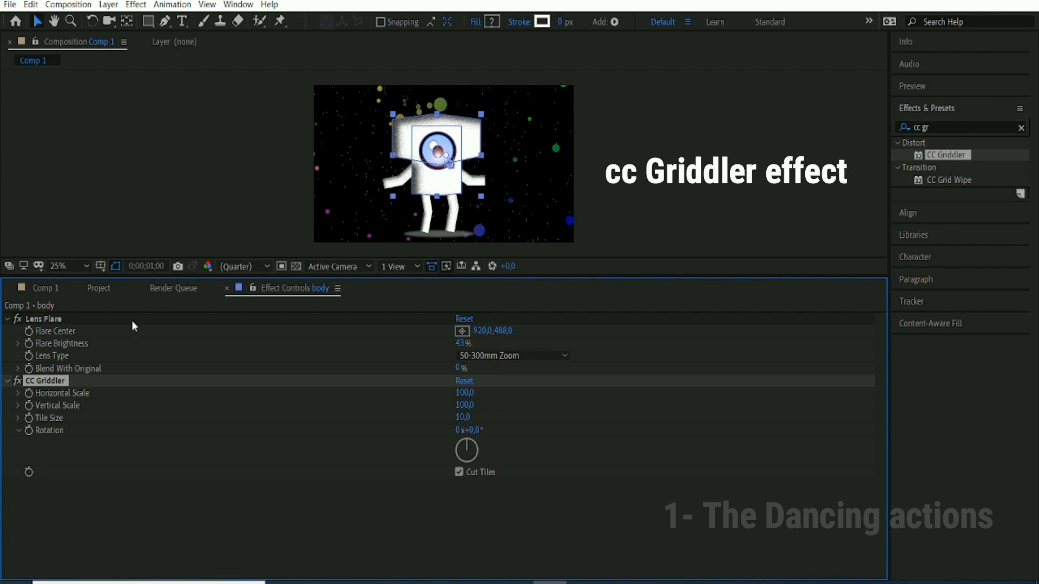
At 0 seconds, set the body layer's CC Griddler Tile Size to 10,9 and start keyframing its Rotation
{"action": "left_click", "coordinate": [8, 381]}
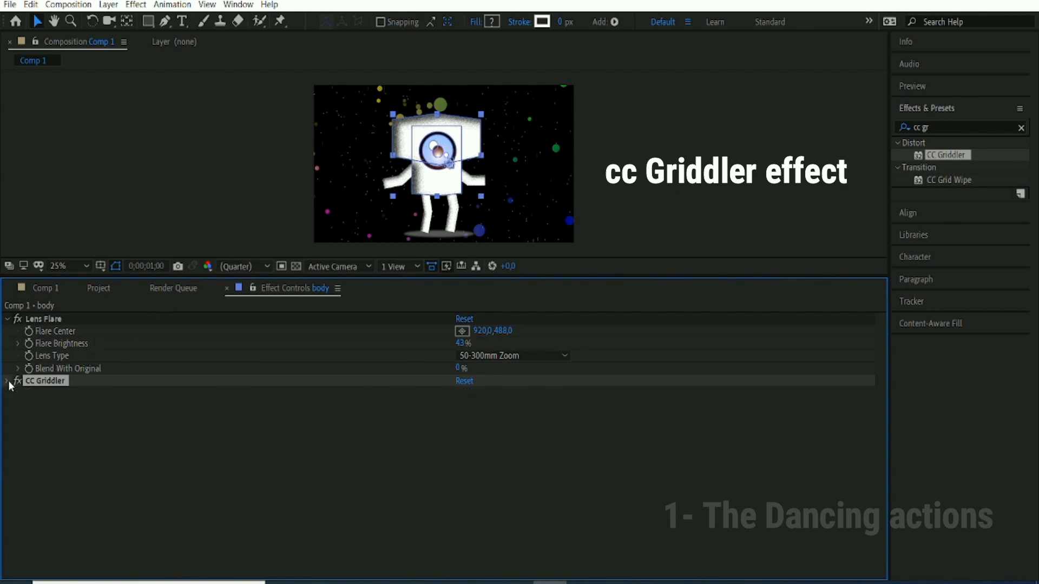
{"action": "left_click", "coordinate": [8, 381]}
{"action": "left_click", "coordinate": [46, 291]}
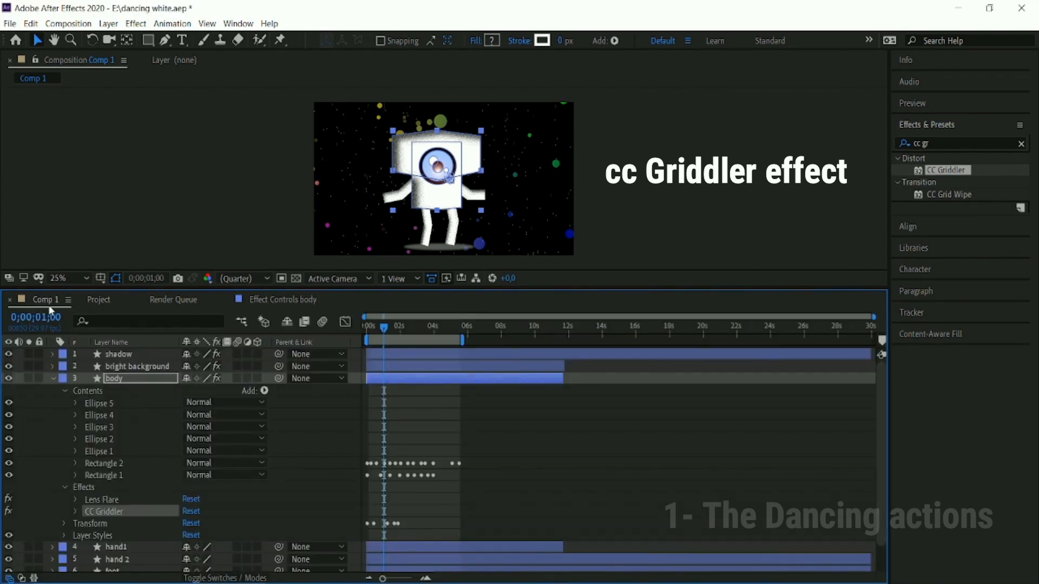
{"action": "left_click", "coordinate": [75, 512]}
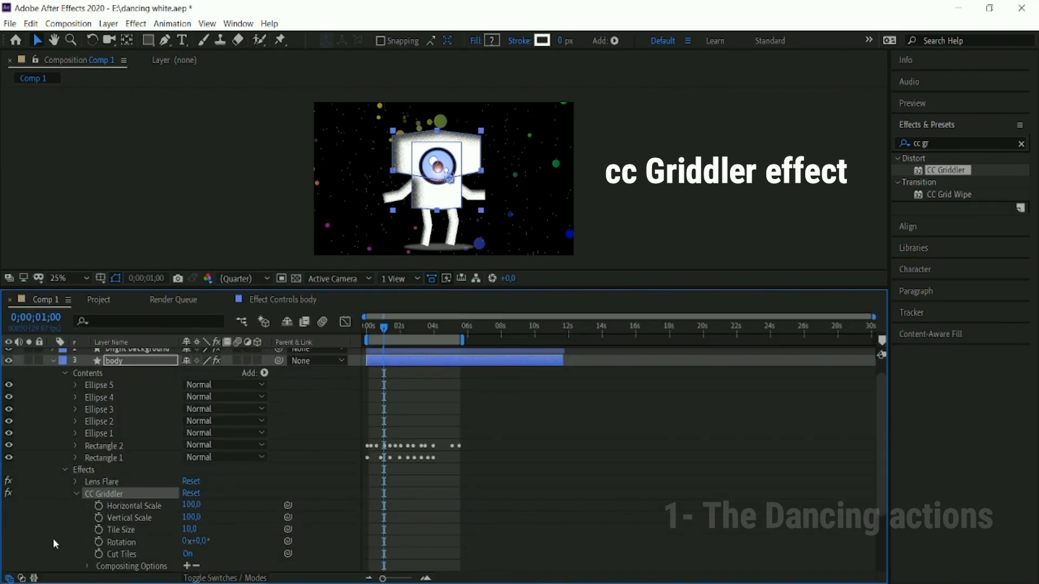
{"action": "scroll", "coordinate": [115, 510], "scroll_direction": "down", "scroll_amount": 3}
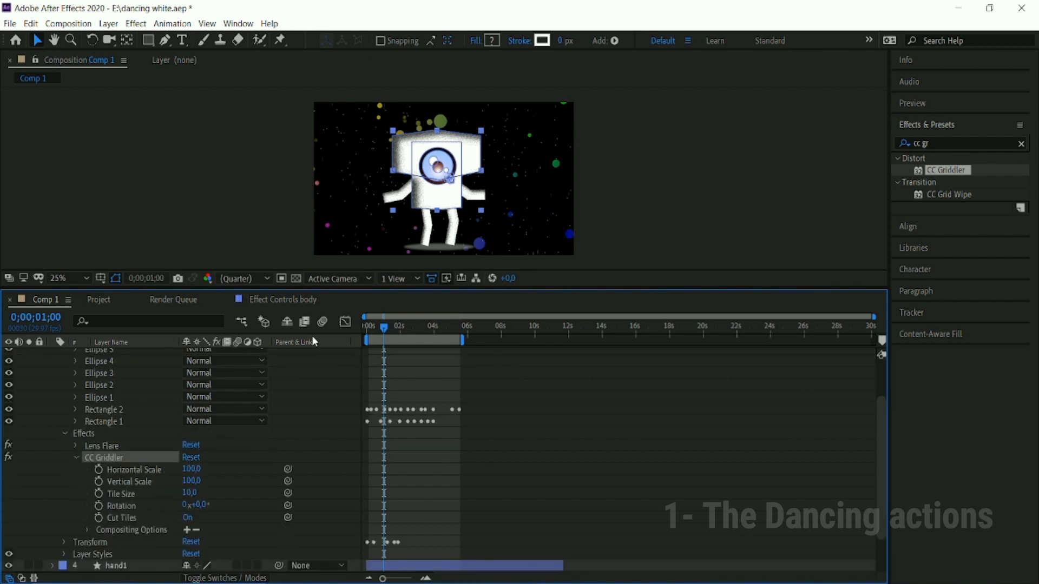
{"action": "left_click_drag", "start_coordinate": [384, 328], "coordinate": [346, 332]}
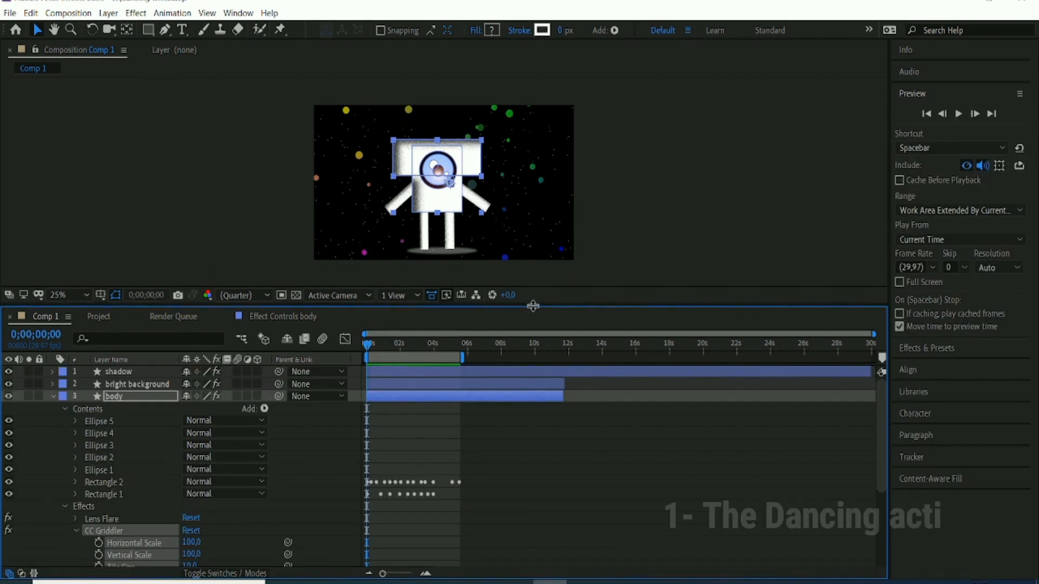
{"action": "left_click_drag", "start_coordinate": [541, 258], "coordinate": [547, 93]}
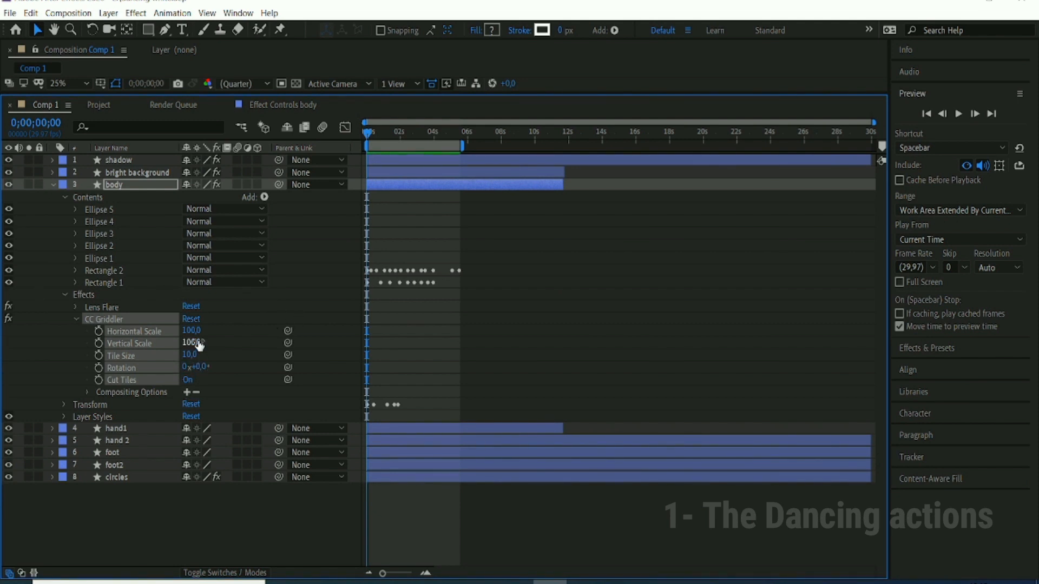
{"action": "left_click_drag", "start_coordinate": [191, 356], "coordinate": [194, 357]}
{"action": "left_click_drag", "start_coordinate": [200, 357], "coordinate": [199, 359]}
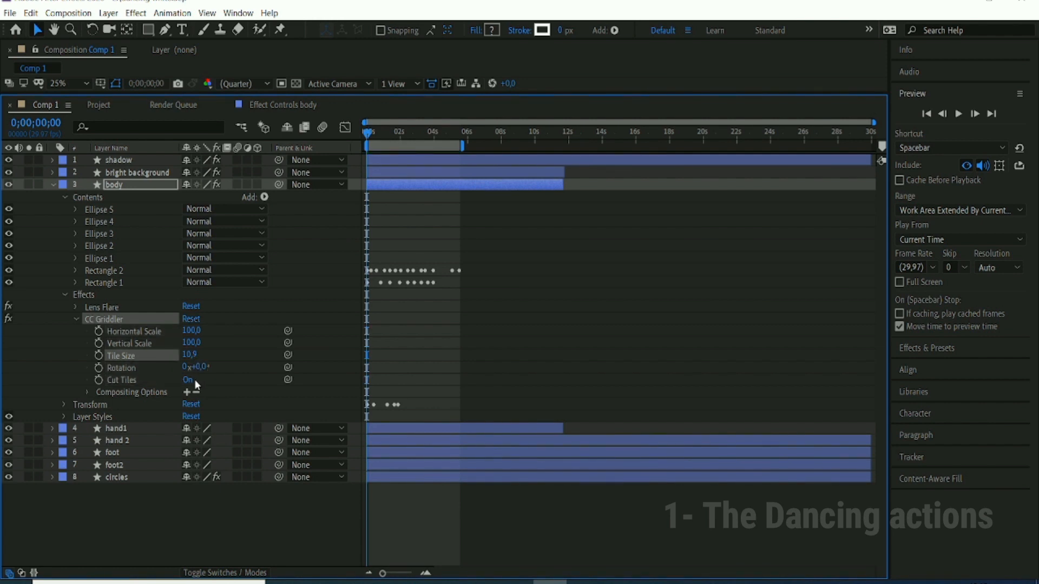
{"action": "left_click", "coordinate": [99, 368]}
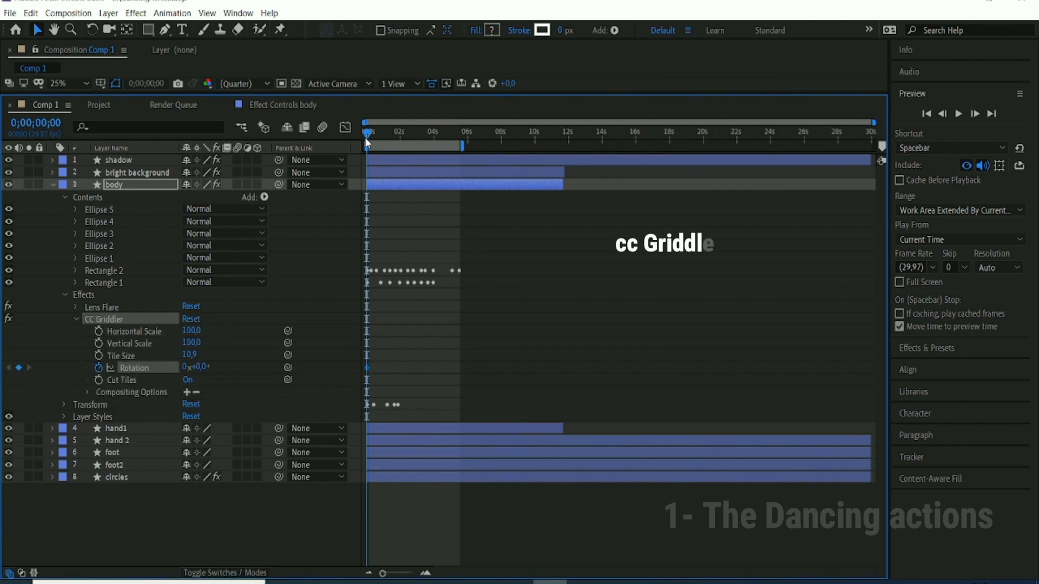
At 0;00;01;13, keyframe the body layer's CC Griddler Rotation at 0x+130,0°
{"action": "left_click_drag", "start_coordinate": [368, 133], "coordinate": [392, 141]}
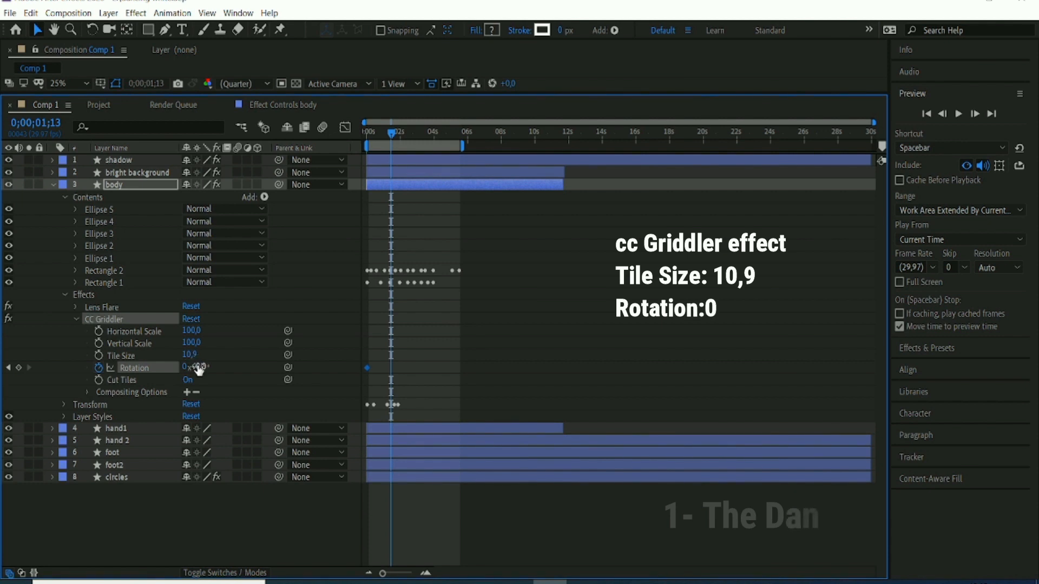
{"action": "left_click_drag", "start_coordinate": [199, 368], "coordinate": [207, 366]}
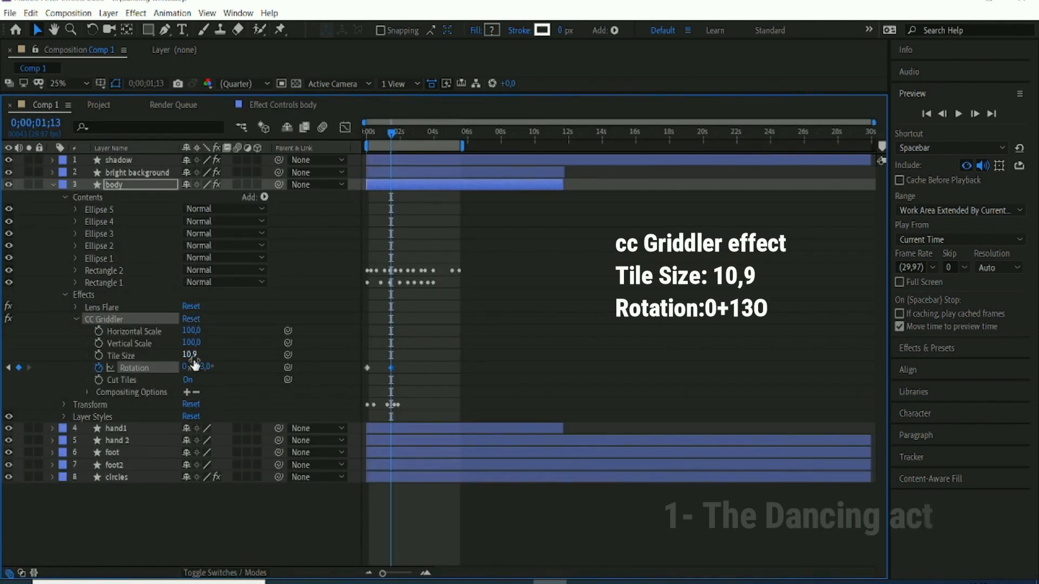
{"action": "left_click_drag", "start_coordinate": [205, 368], "coordinate": [264, 374]}
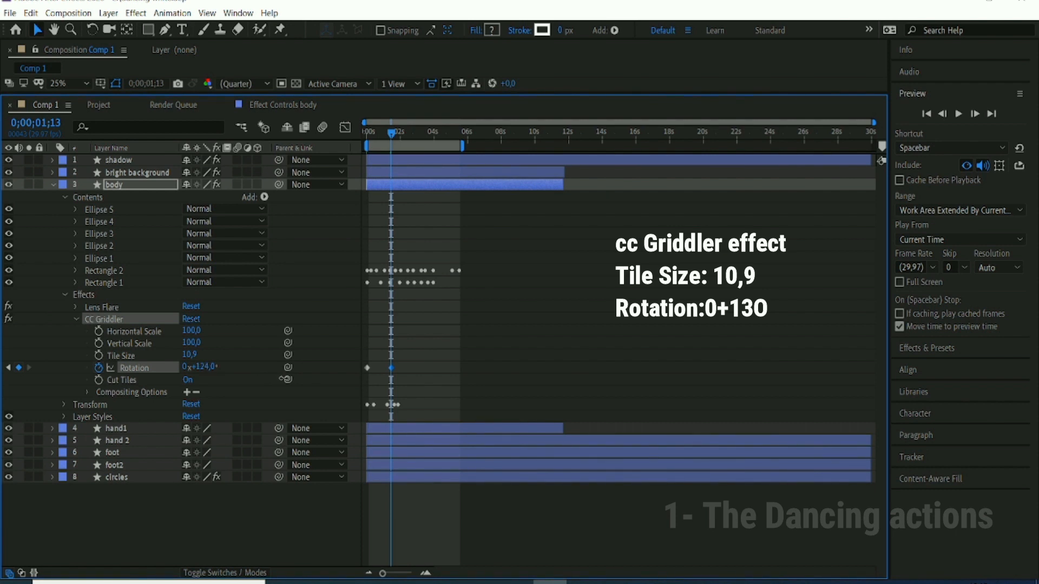
{"action": "left_click_drag", "start_coordinate": [290, 379], "coordinate": [282, 381]}
{"action": "left_click", "coordinate": [202, 366]}
{"action": "key", "text": "BackSpace"}
{"action": "type", "text": "130"}
{"action": "left_click", "coordinate": [242, 381]}
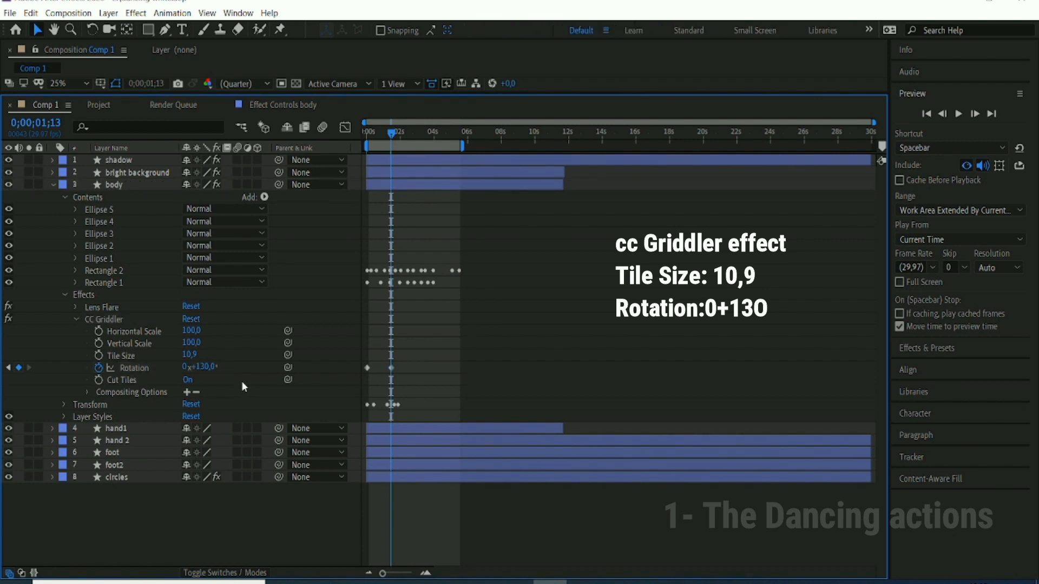
At 0;00;03;00, keyframe the body layer's CC Griddler Rotation at 0x+0,0°
{"action": "left_click_drag", "start_coordinate": [395, 135], "coordinate": [420, 139]}
{"action": "left_click", "coordinate": [208, 367]}
{"action": "key", "text": "BackSpace"}
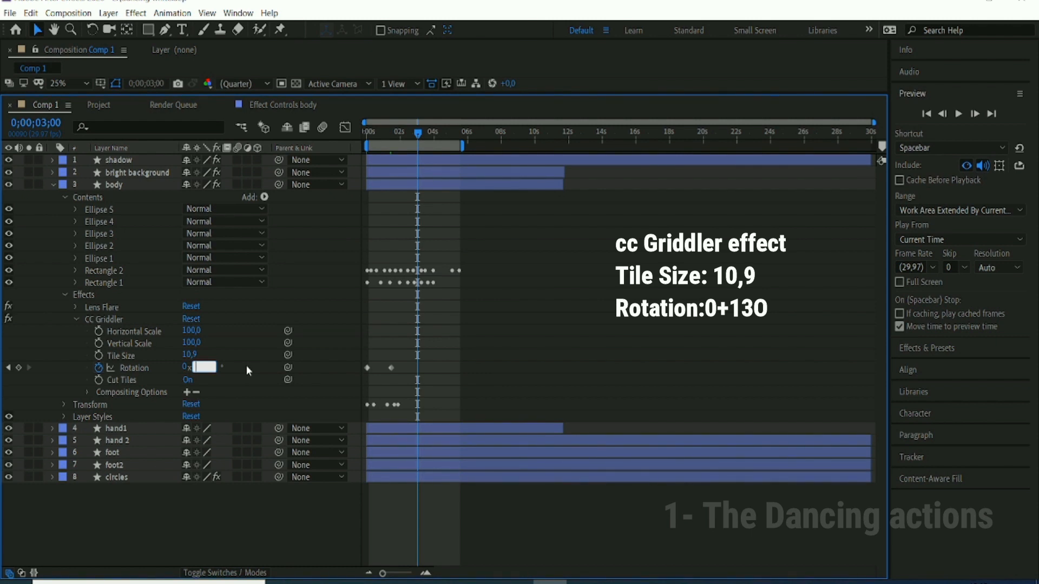
{"action": "type", "text": "0"}
{"action": "key", "text": "Return"}
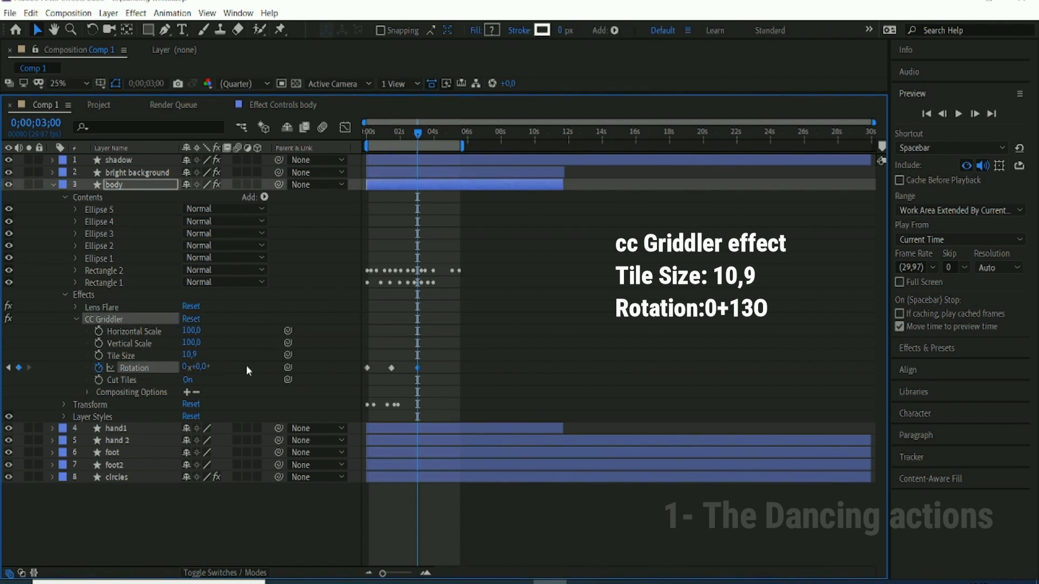
Enlarge the composition view and preview the CC Griddler animation from 0 seconds
{"action": "left_click_drag", "start_coordinate": [417, 136], "coordinate": [368, 137]}
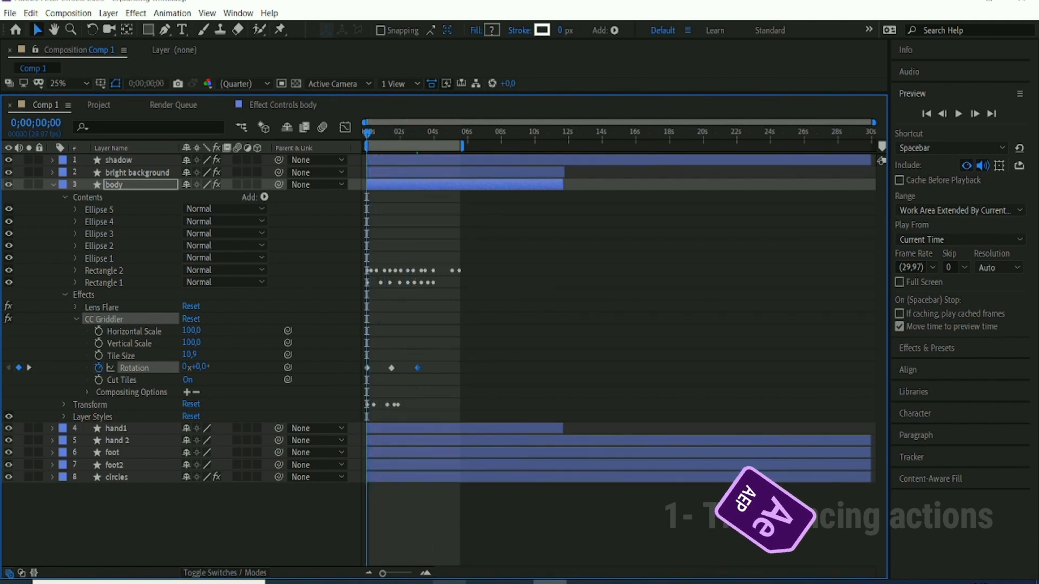
{"action": "left_click_drag", "start_coordinate": [513, 97], "coordinate": [517, 360]}
{"action": "left_click", "coordinate": [958, 123]}
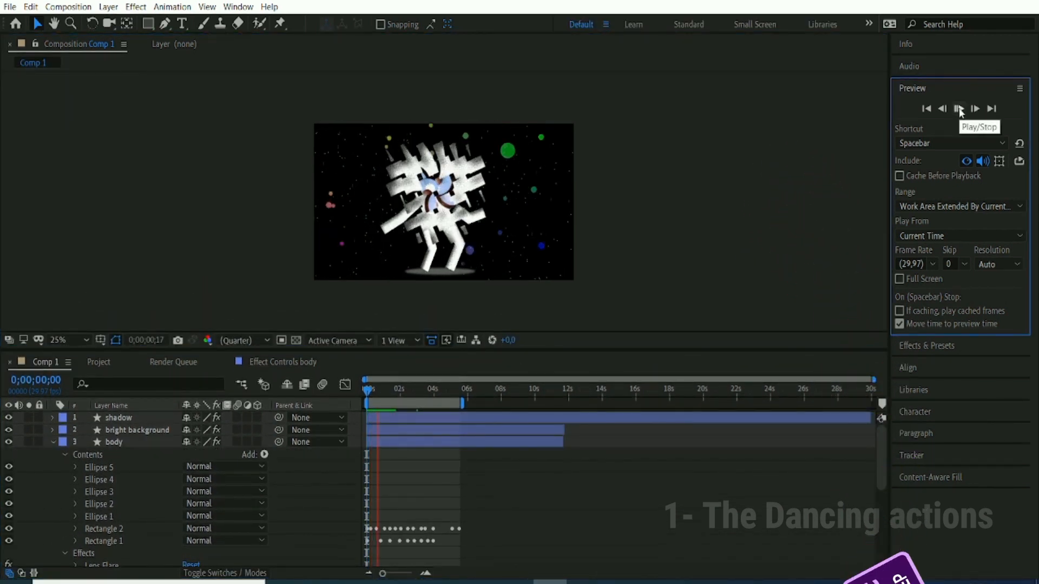